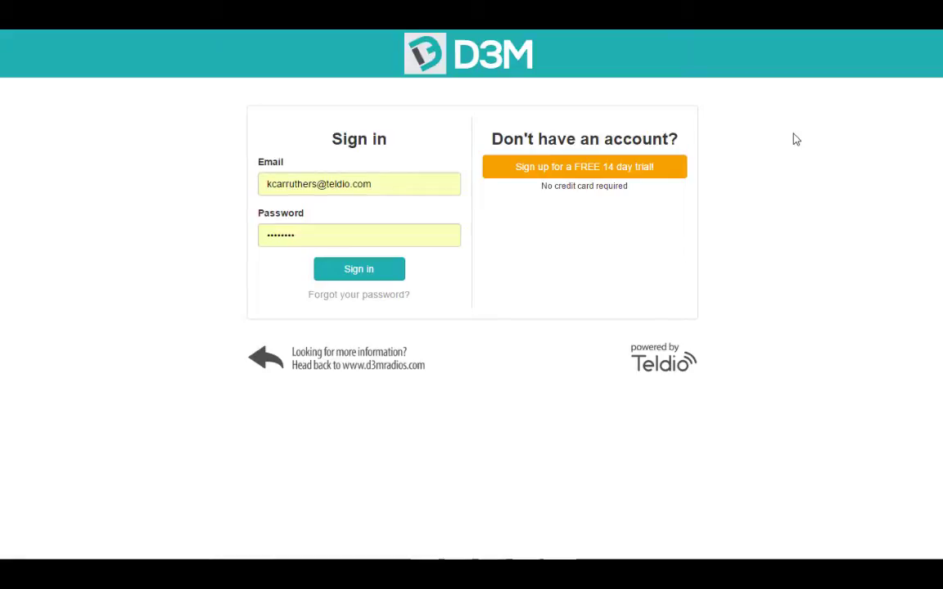
Sign in to D3M, then open and close the support conversations panel.
{"action": "left_click", "coordinate": [377, 275]}
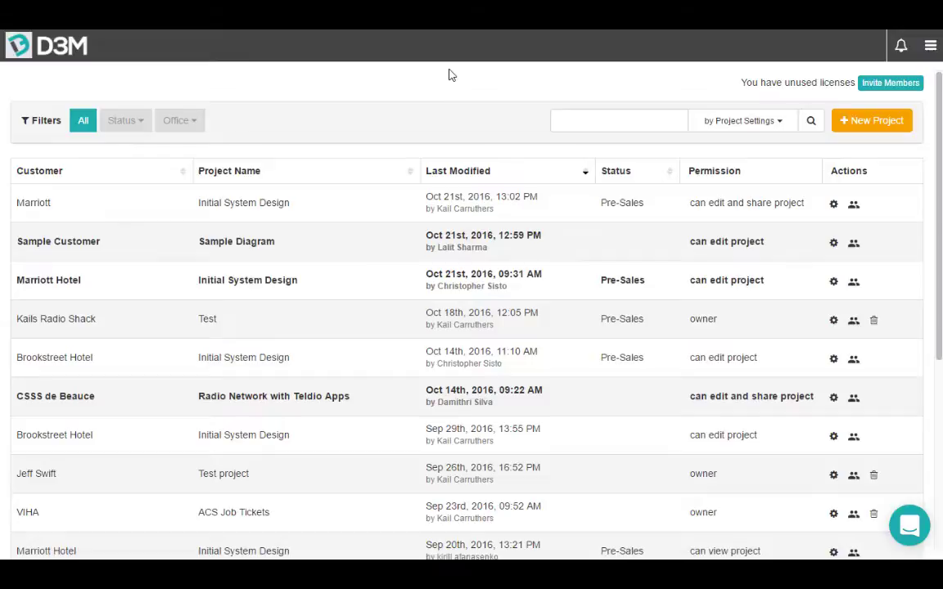
{"action": "left_click", "coordinate": [910, 528]}
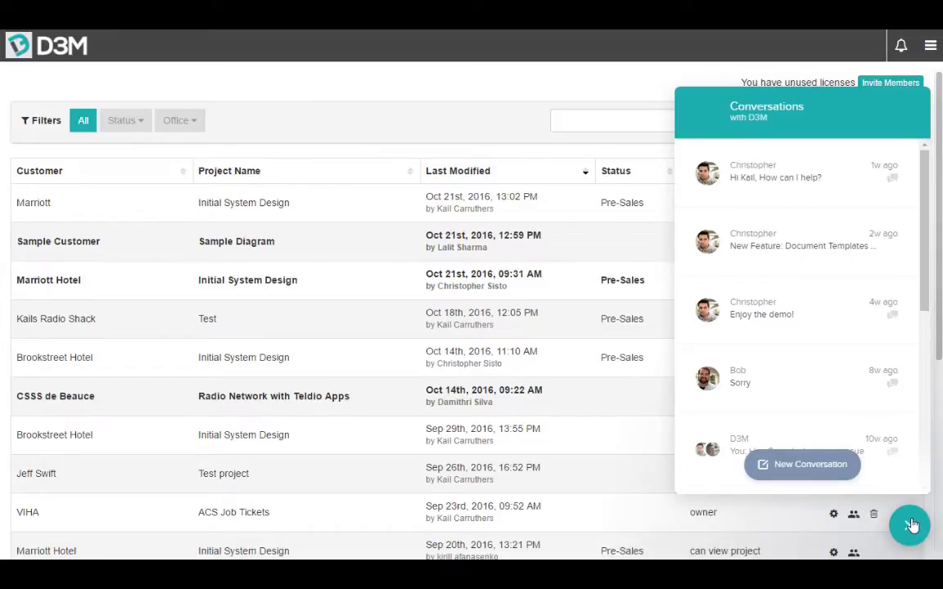
{"action": "left_click", "coordinate": [911, 525]}
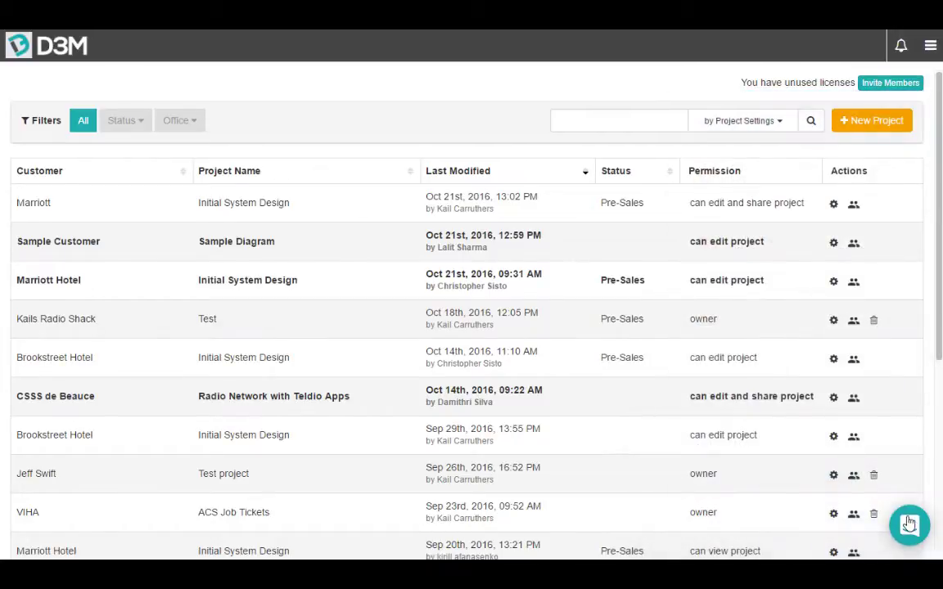
Clear the project search and filter by one office plus Pre-Sales and Deployment status.
{"action": "left_click", "coordinate": [580, 119]}
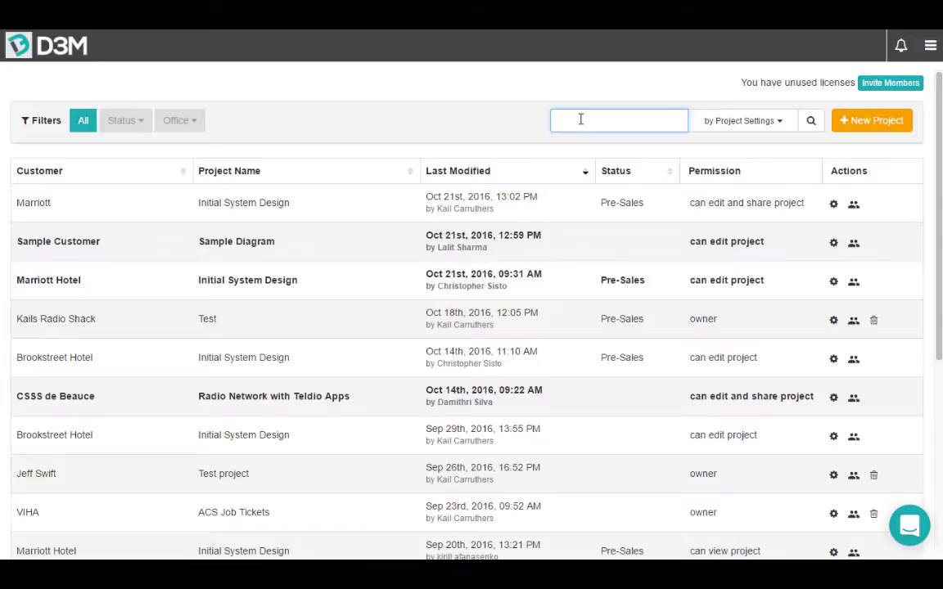
{"action": "type", "text": "Brook"}
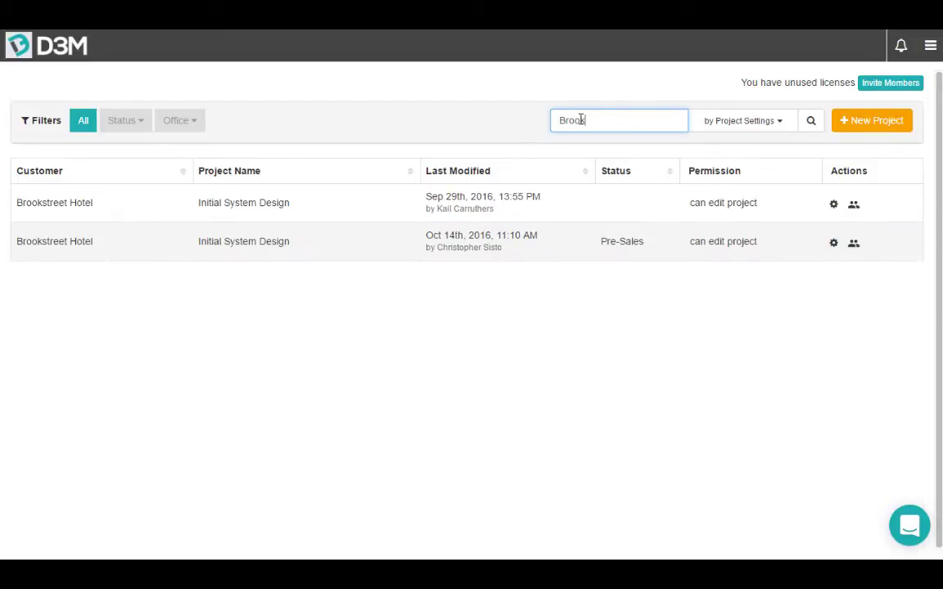
{"action": "key", "text": "BackSpace"}
{"action": "key", "text": "BackSpace"}
{"action": "key", "text": "BackSpace"}
{"action": "key", "text": "BackSpace"}
{"action": "key", "text": "BackSpace"}
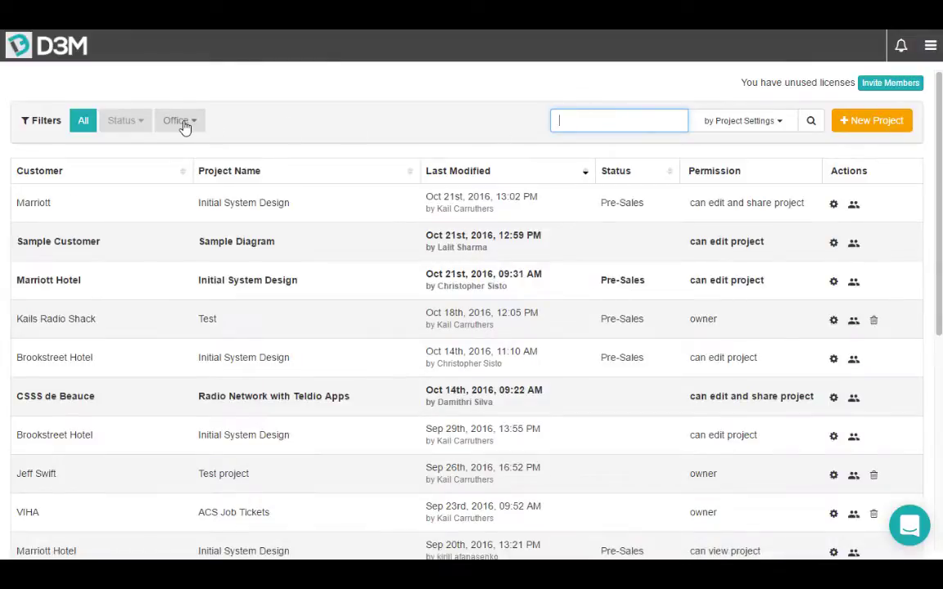
{"action": "left_click", "coordinate": [180, 123]}
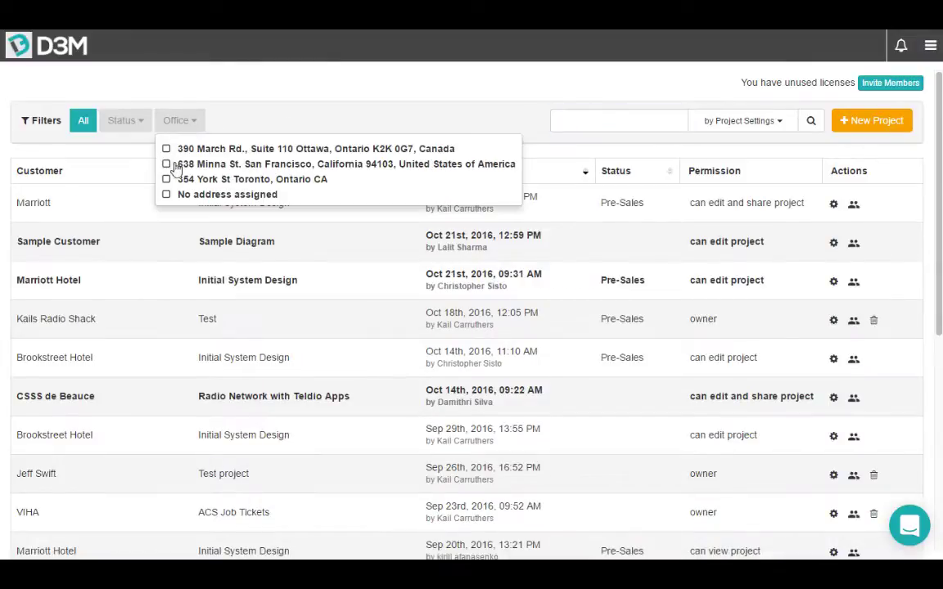
{"action": "left_click", "coordinate": [168, 165]}
{"action": "left_click", "coordinate": [136, 121]}
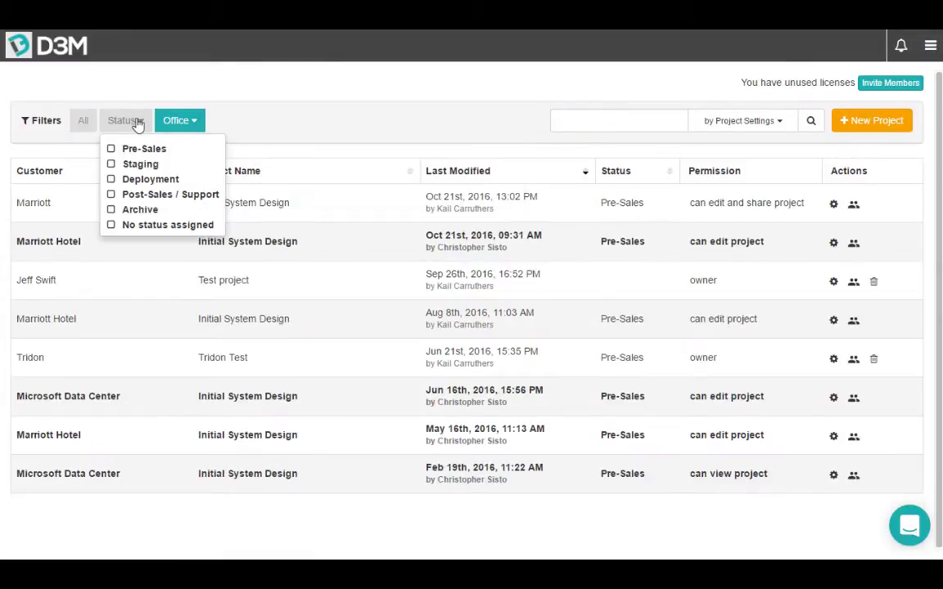
{"action": "left_click", "coordinate": [111, 149]}
{"action": "left_click", "coordinate": [112, 180]}
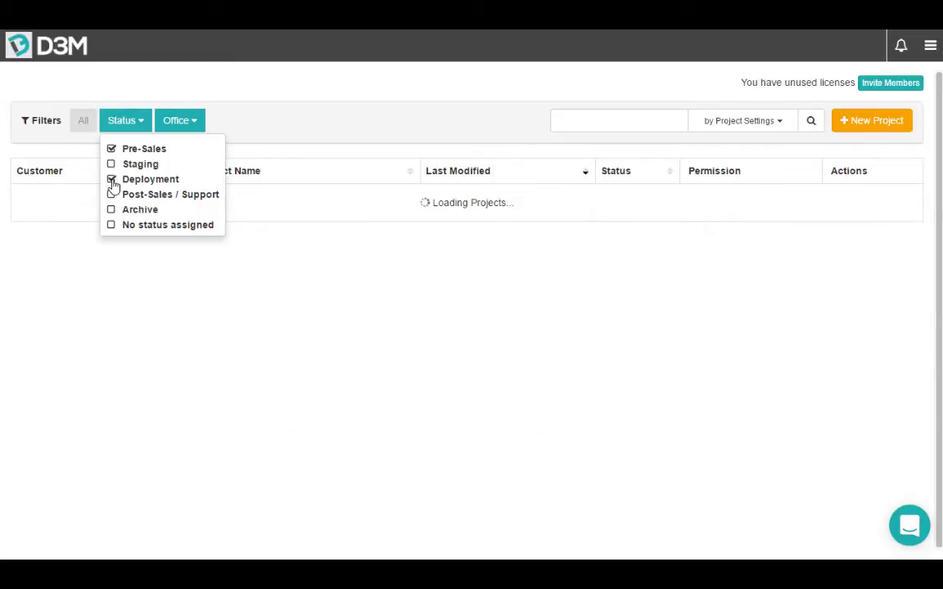
{"action": "left_click", "coordinate": [296, 127]}
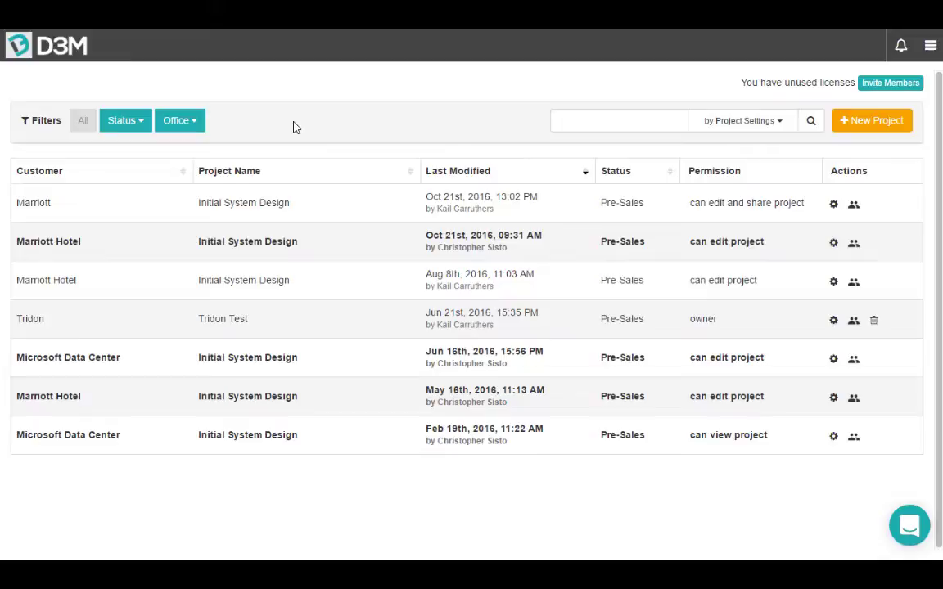
Create Pre-Sales project 'Initial System Design' for Regional Hotel Chain using IP Connected Network mode.
{"action": "left_click", "coordinate": [893, 124]}
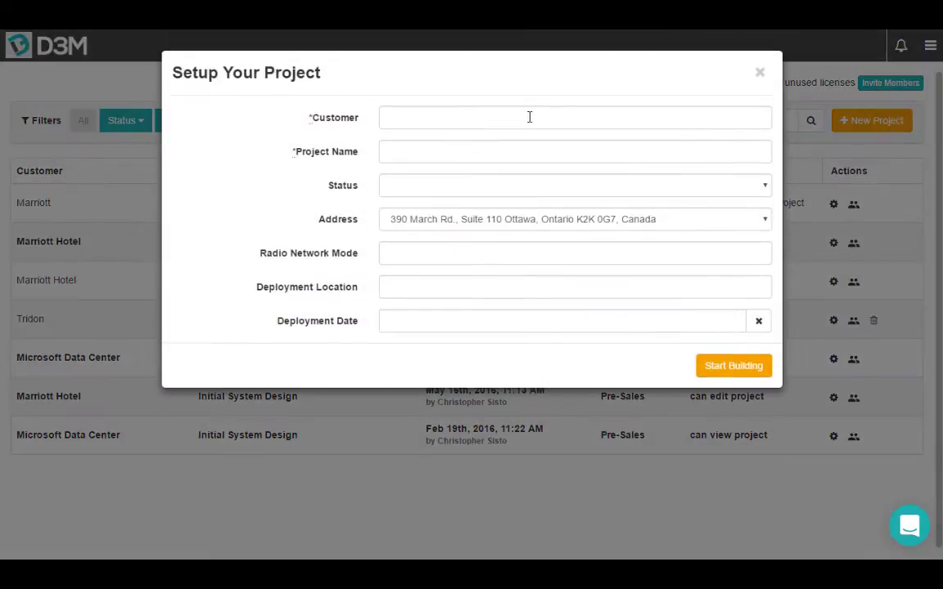
{"action": "left_click", "coordinate": [526, 119]}
{"action": "left_click", "coordinate": [499, 139]}
{"action": "left_click", "coordinate": [494, 152]}
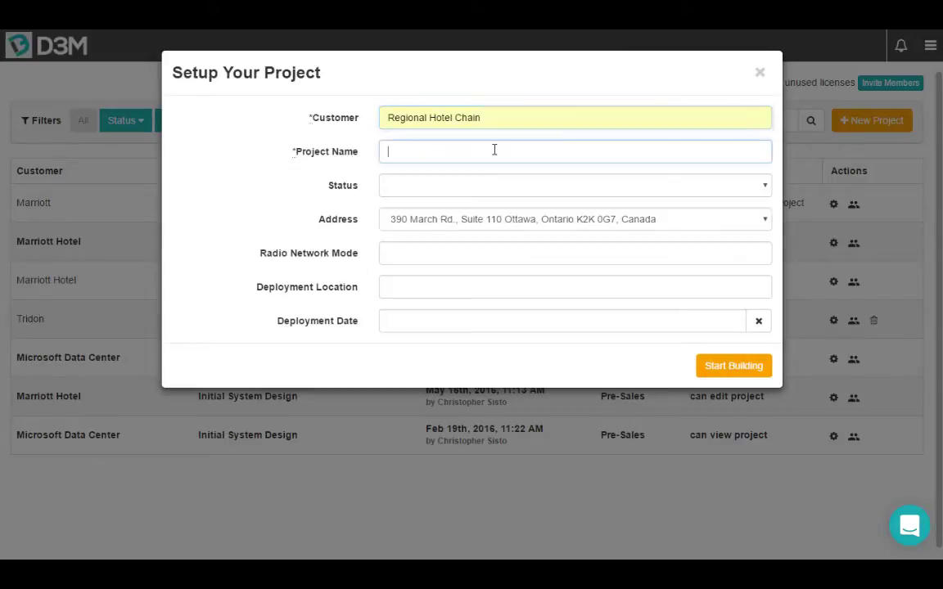
{"action": "left_click", "coordinate": [471, 172]}
{"action": "left_click", "coordinate": [465, 185]}
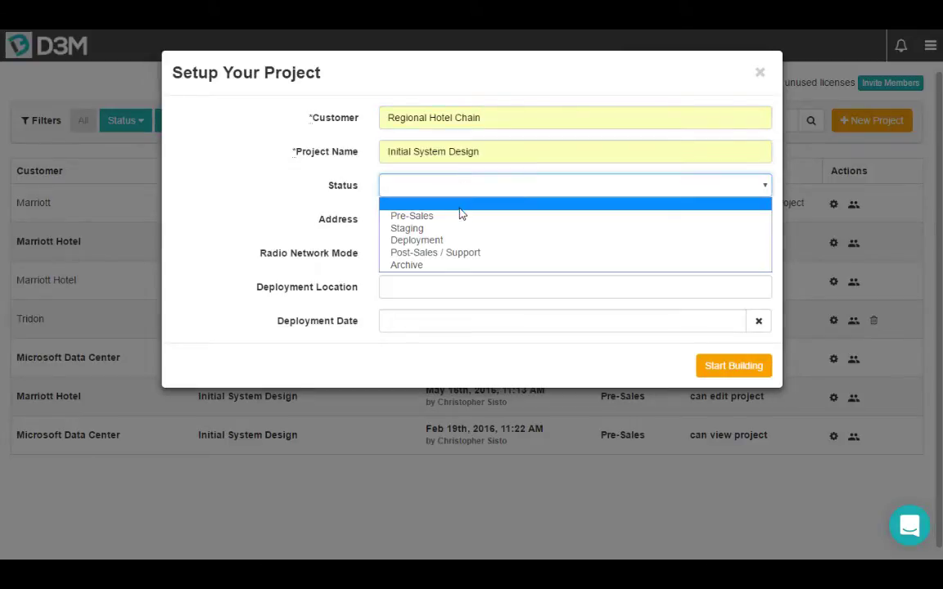
{"action": "left_click", "coordinate": [460, 213]}
{"action": "left_click", "coordinate": [457, 251]}
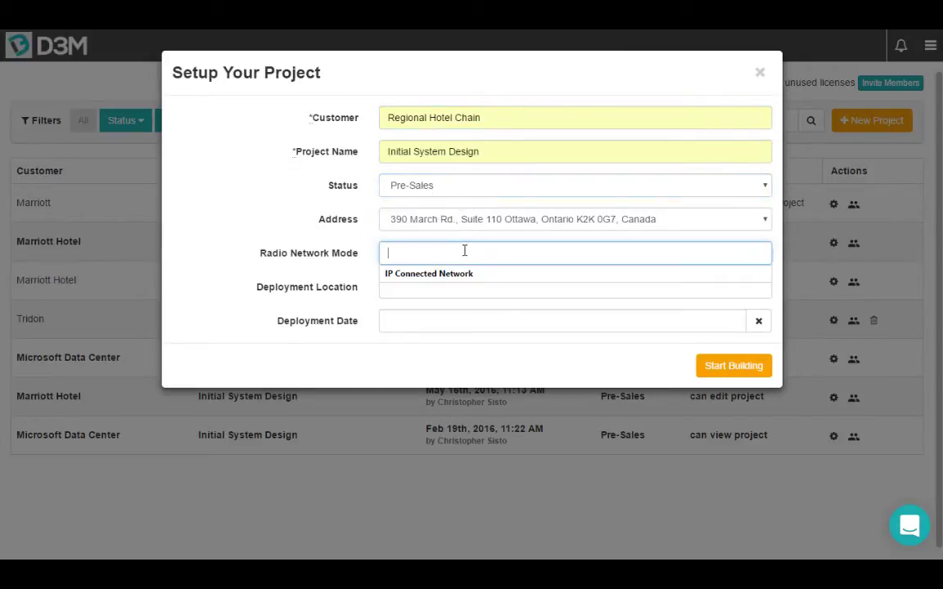
{"action": "left_click", "coordinate": [460, 274]}
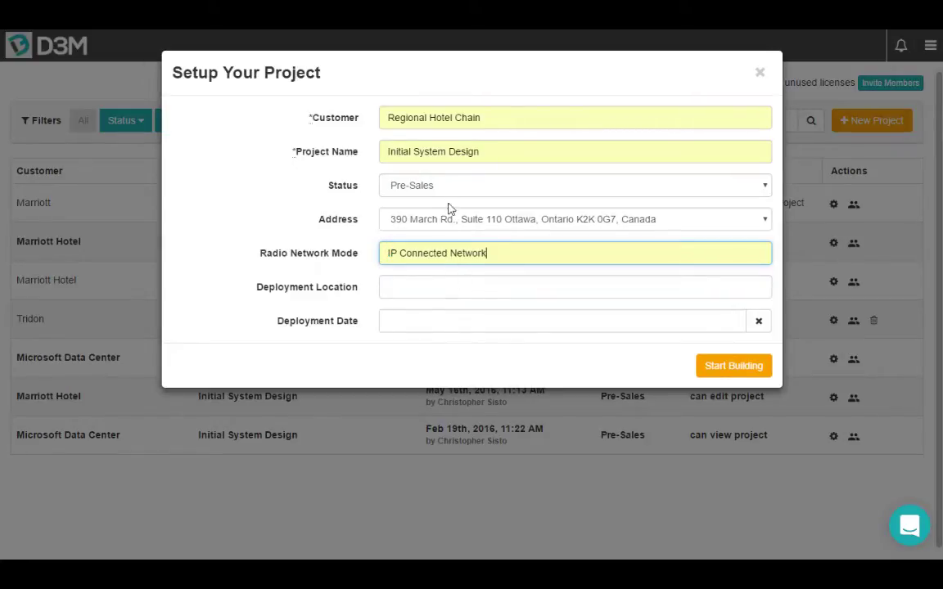
{"action": "left_click", "coordinate": [739, 368]}
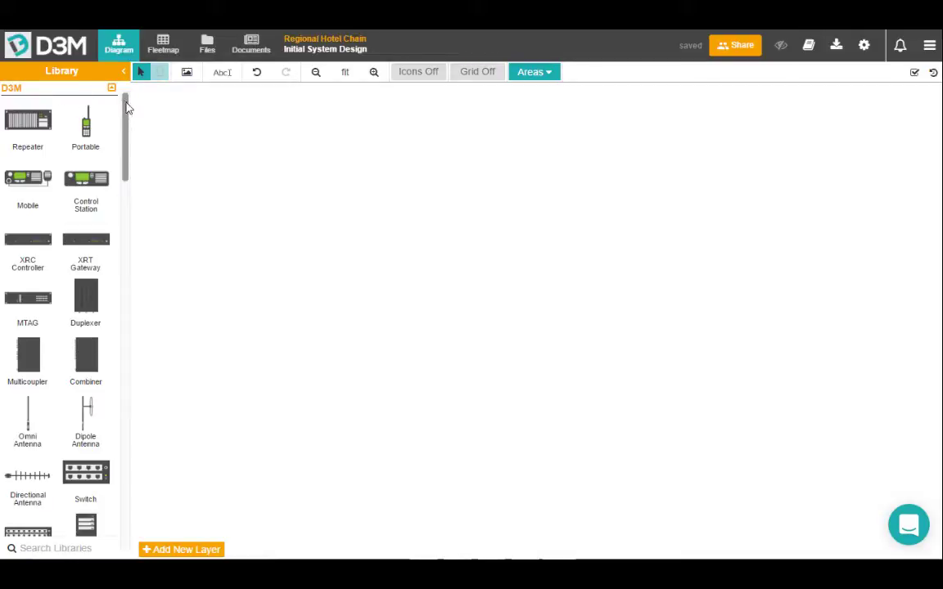
{"action": "left_click_drag", "start_coordinate": [127, 106], "coordinate": [138, 189]}
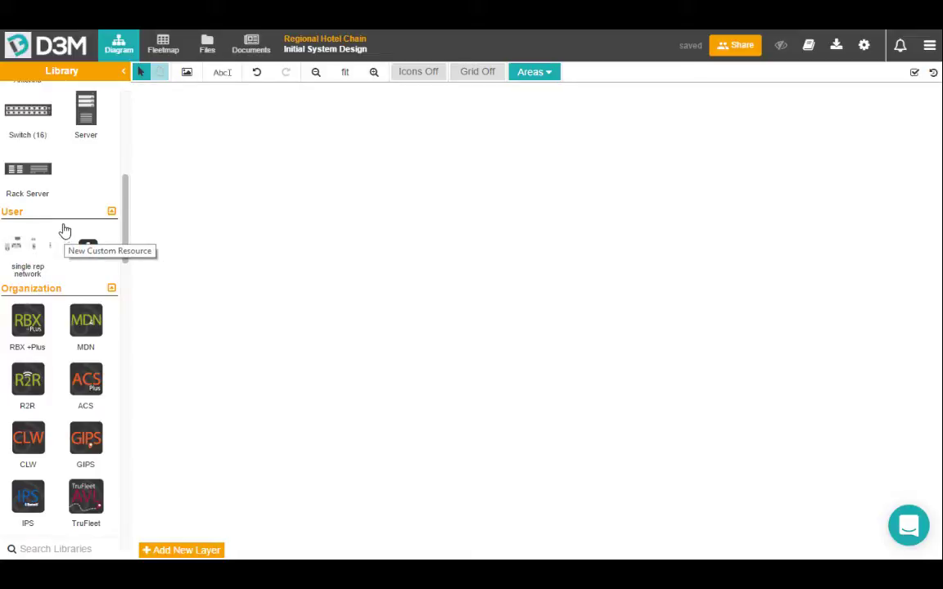
{"action": "scroll", "coordinate": [66, 233], "scroll_direction": "down", "scroll_amount": 3}
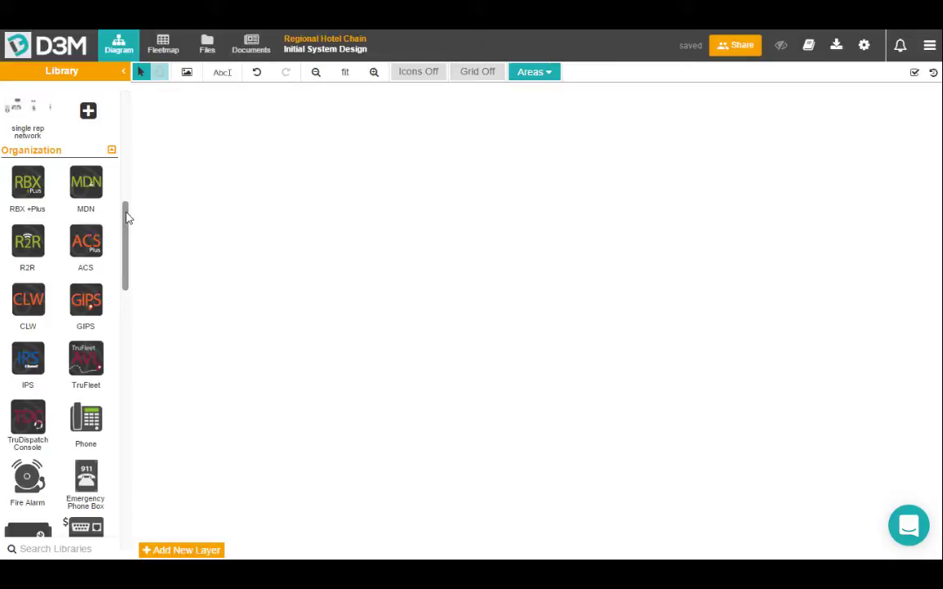
{"action": "left_click_drag", "start_coordinate": [127, 217], "coordinate": [133, 106]}
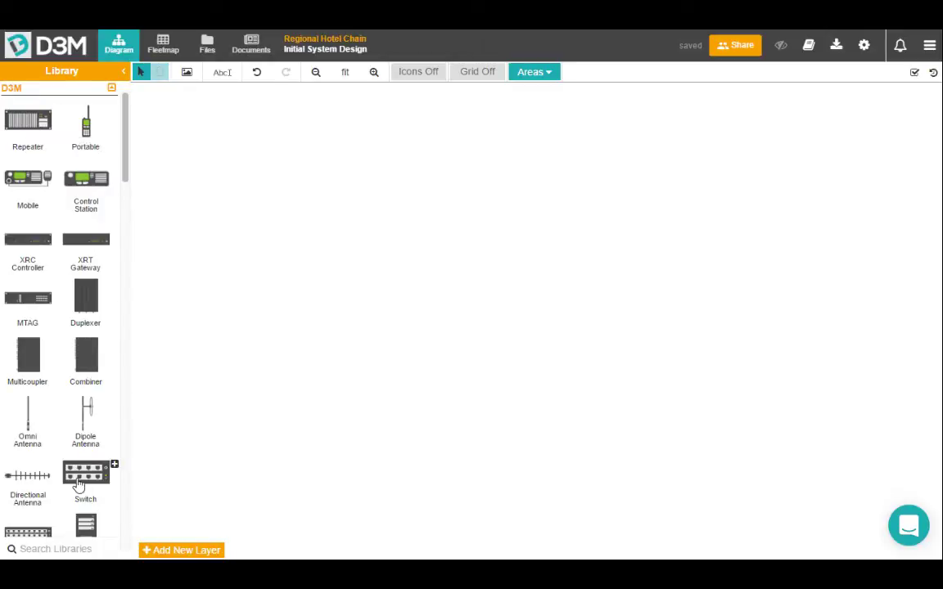
Drop Switch, Repeater, Duplexer, Dipole Antenna and Portable left to right on the canvas, then zoom in.
{"action": "left_click_drag", "start_coordinate": [80, 477], "coordinate": [221, 262]}
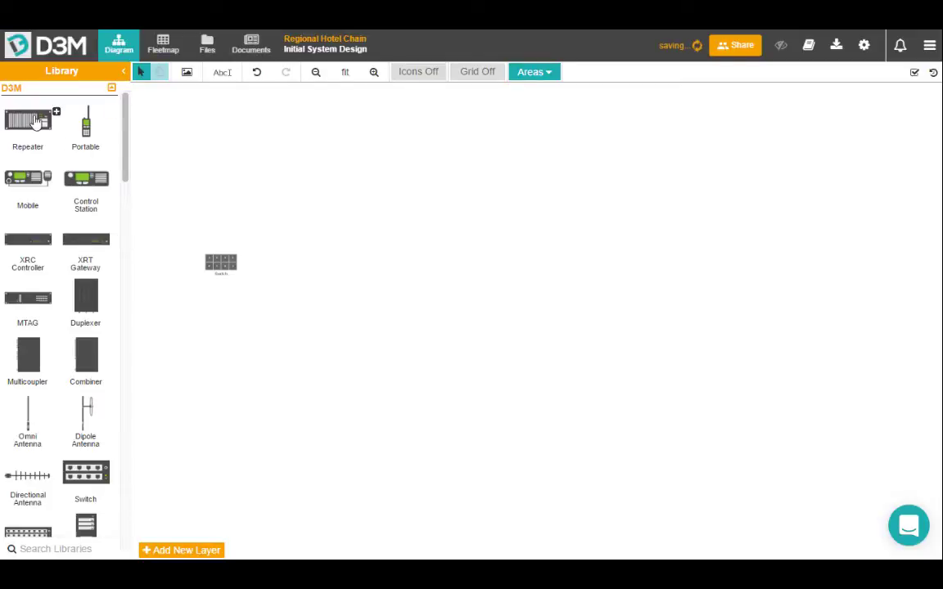
{"action": "left_click_drag", "start_coordinate": [31, 114], "coordinate": [300, 260]}
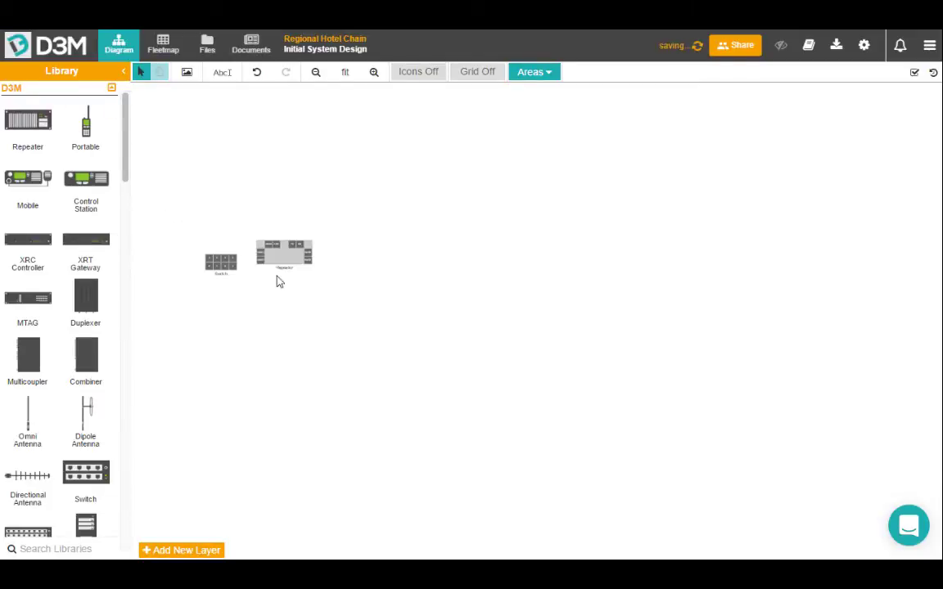
{"action": "left_click_drag", "start_coordinate": [97, 305], "coordinate": [368, 260]}
{"action": "left_click_drag", "start_coordinate": [85, 413], "coordinate": [407, 231]}
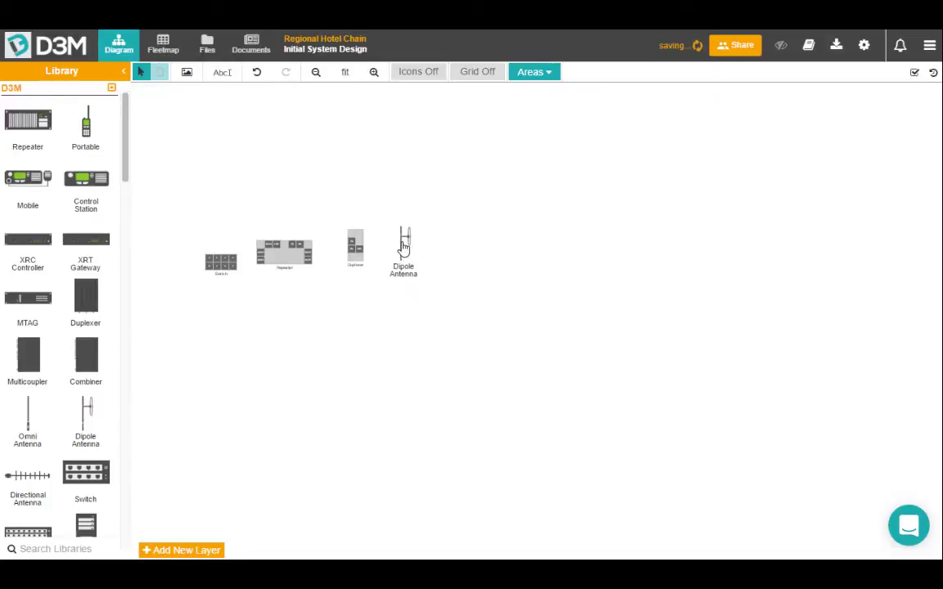
{"action": "left_click_drag", "start_coordinate": [90, 137], "coordinate": [442, 259]}
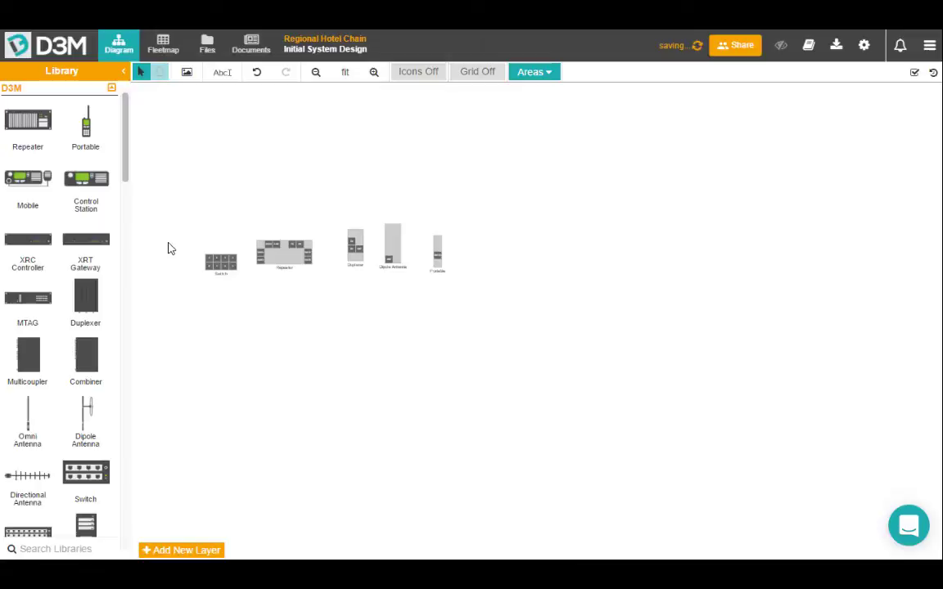
{"action": "scroll", "coordinate": [169, 248], "scroll_direction": "up", "scroll_amount": 2}
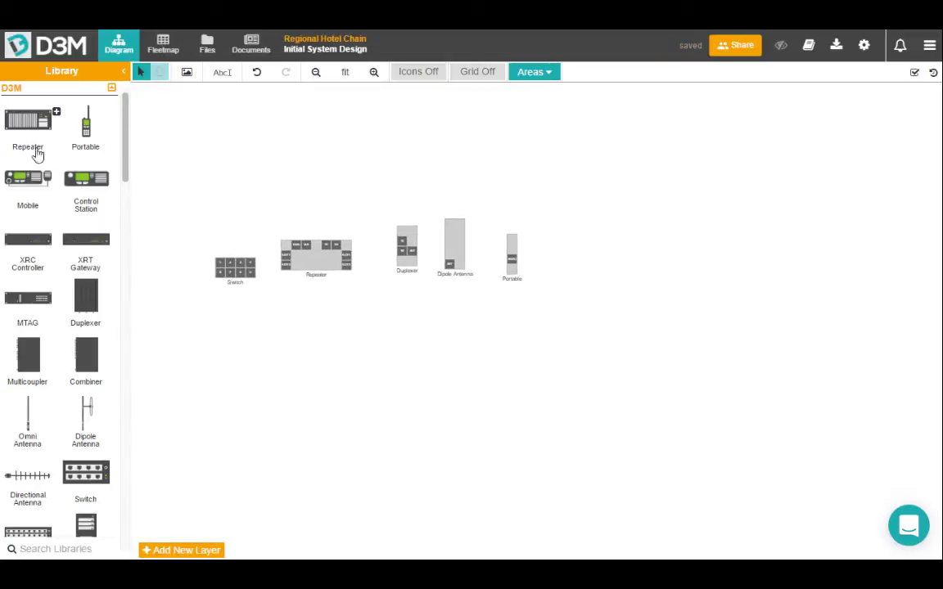
{"action": "scroll", "coordinate": [255, 268], "scroll_direction": "up", "scroll_amount": 1}
{"action": "scroll", "coordinate": [255, 269], "scroll_direction": "up", "scroll_amount": 3}
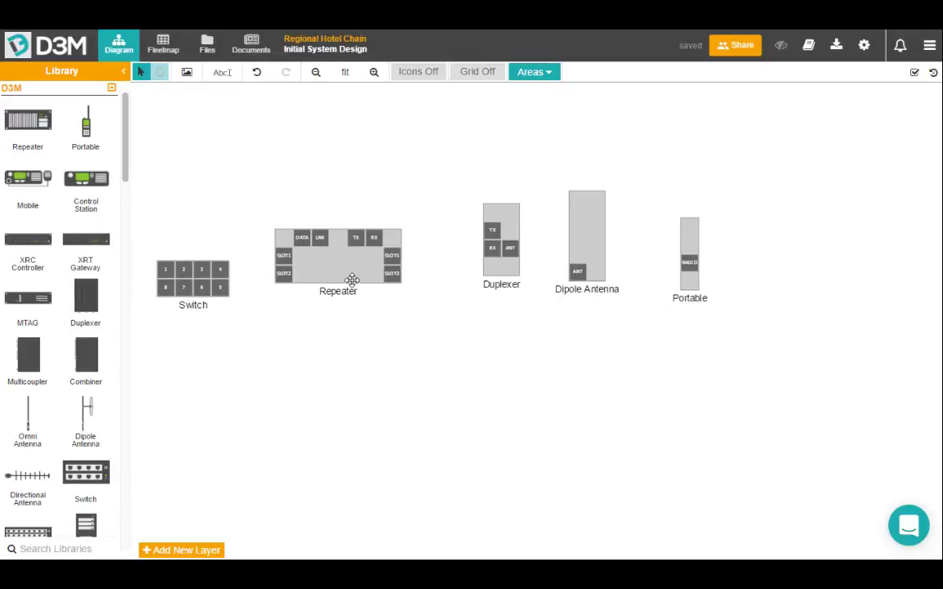
Link Switch port 4 to the Repeater's LAN port, and Repeater TX/RX to the Duplexer's TX/RX.
{"action": "left_click", "coordinate": [220, 271]}
{"action": "left_click", "coordinate": [320, 242]}
{"action": "left_click", "coordinate": [356, 239]}
{"action": "left_click", "coordinate": [491, 230]}
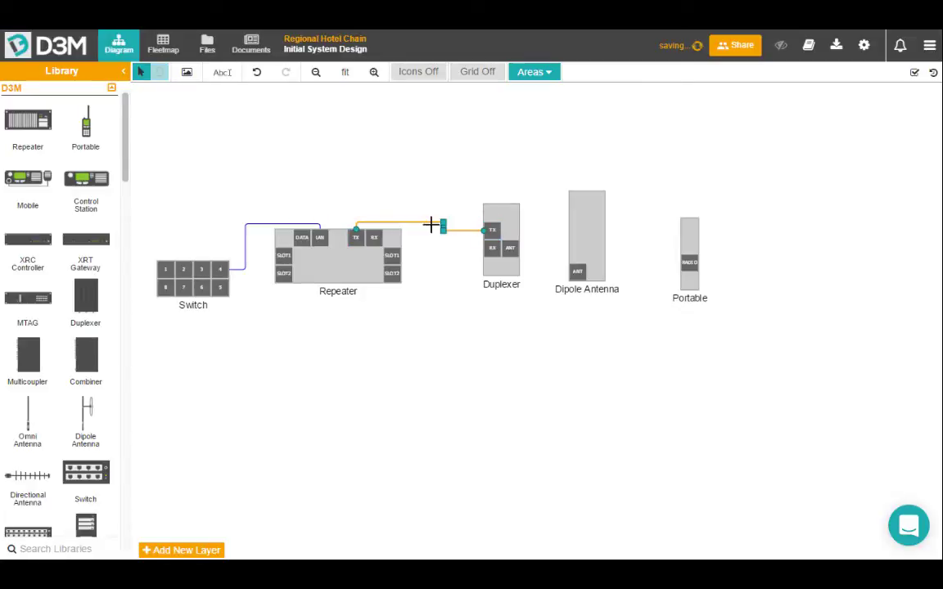
{"action": "left_click", "coordinate": [374, 238]}
{"action": "left_click", "coordinate": [494, 247]}
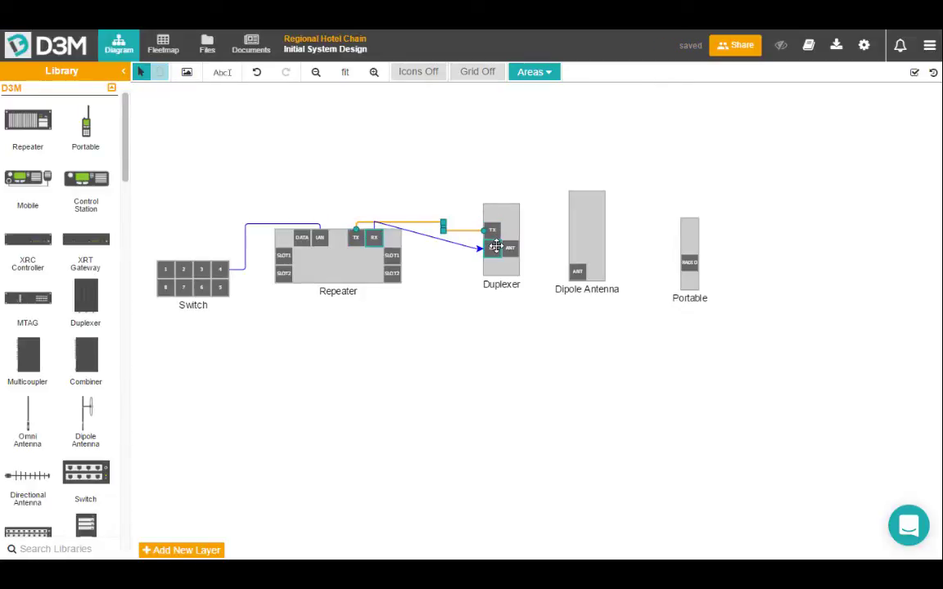
{"action": "left_click", "coordinate": [449, 341]}
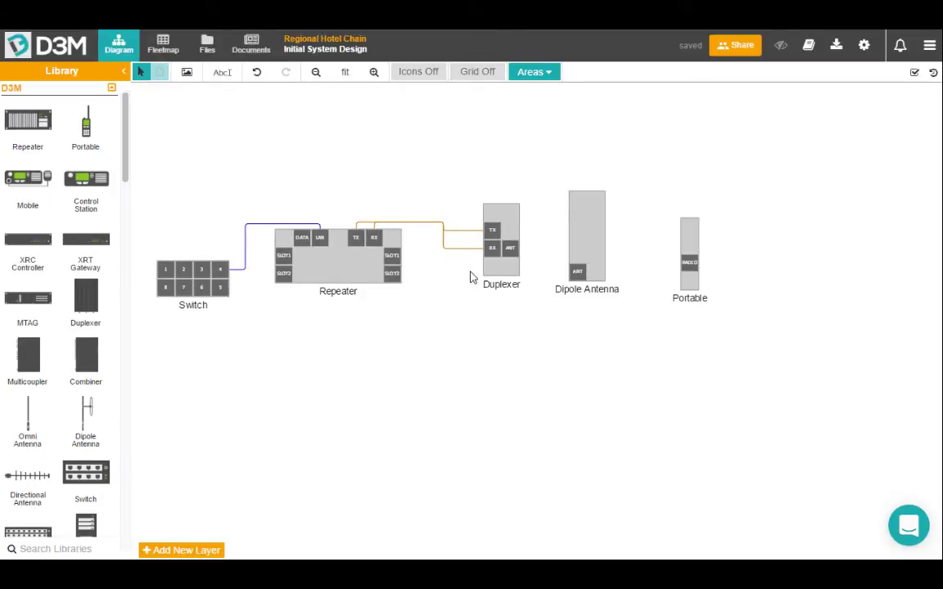
Connect the Duplexer's ANT port to the Dipole Antenna and move the Portable closer.
{"action": "left_click_drag", "start_coordinate": [510, 247], "coordinate": [578, 271]}
{"action": "left_click_drag", "start_coordinate": [690, 235], "coordinate": [667, 222]}
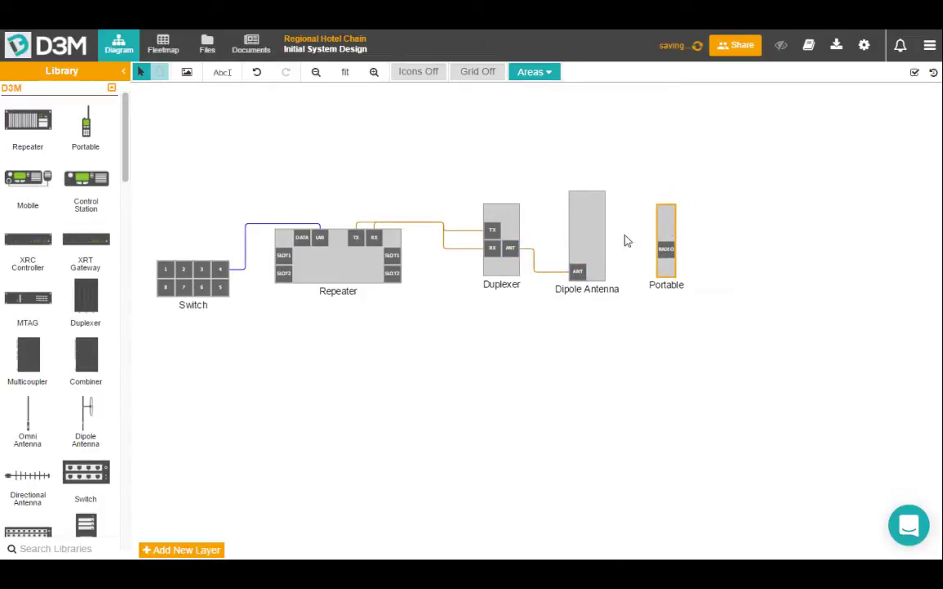
{"action": "scroll", "coordinate": [196, 200], "scroll_direction": "down", "scroll_amount": 3}
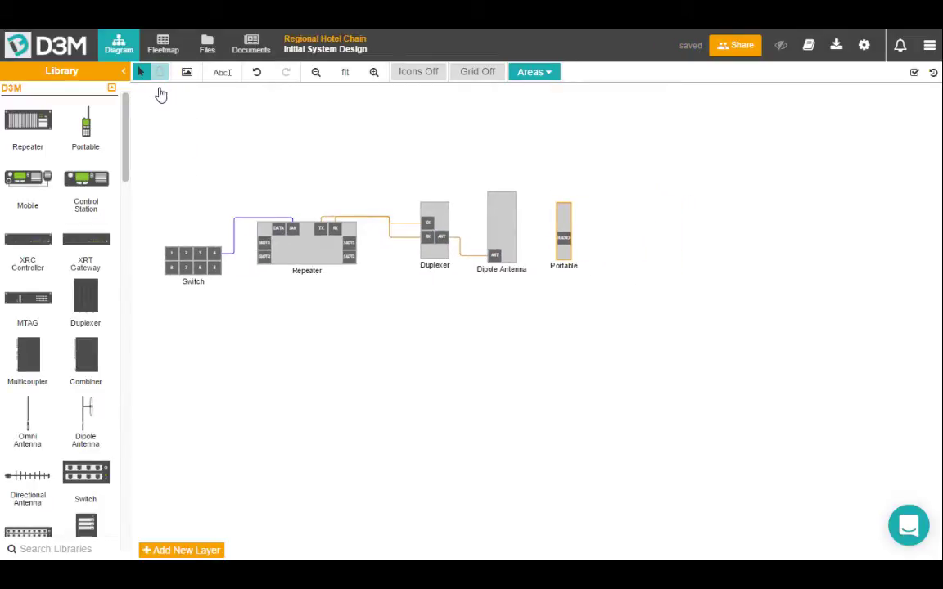
{"action": "left_click", "coordinate": [159, 72]}
{"action": "left_click_drag", "start_coordinate": [154, 149], "coordinate": [227, 149]}
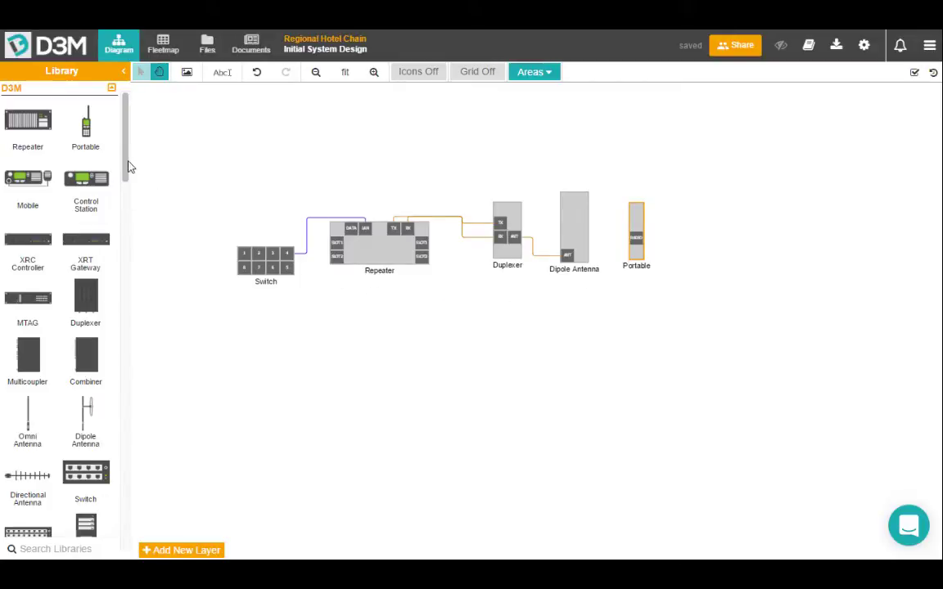
Drop the 2 Repeater Hospitality Bundle below the Repeater and zoom out to see it.
{"action": "left_click_drag", "start_coordinate": [126, 164], "coordinate": [131, 518]}
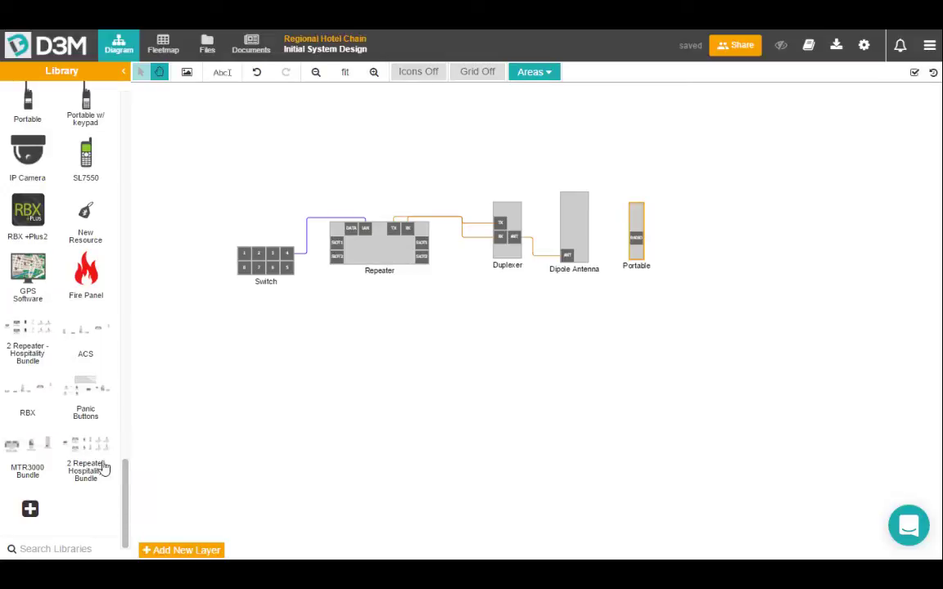
{"action": "left_click_drag", "start_coordinate": [85, 460], "coordinate": [317, 338]}
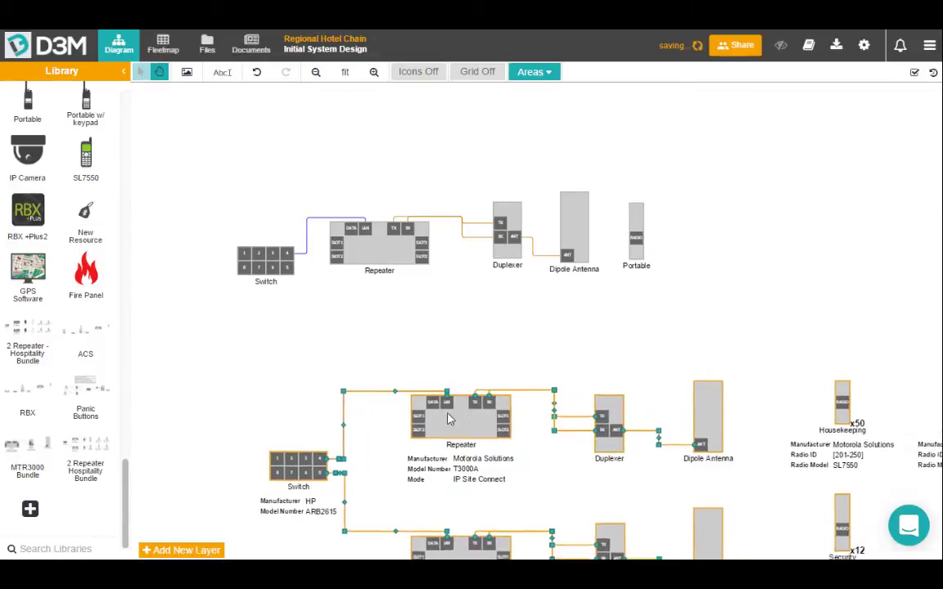
{"action": "scroll", "coordinate": [587, 300], "scroll_direction": "down", "scroll_amount": 3}
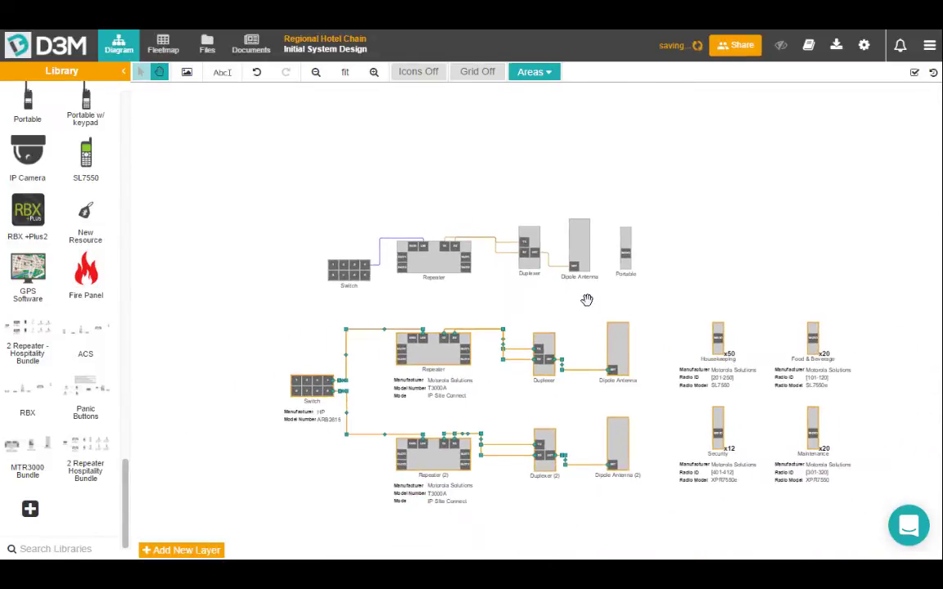
{"action": "left_click", "coordinate": [160, 73]}
{"action": "left_click_drag", "start_coordinate": [369, 176], "coordinate": [339, 141]}
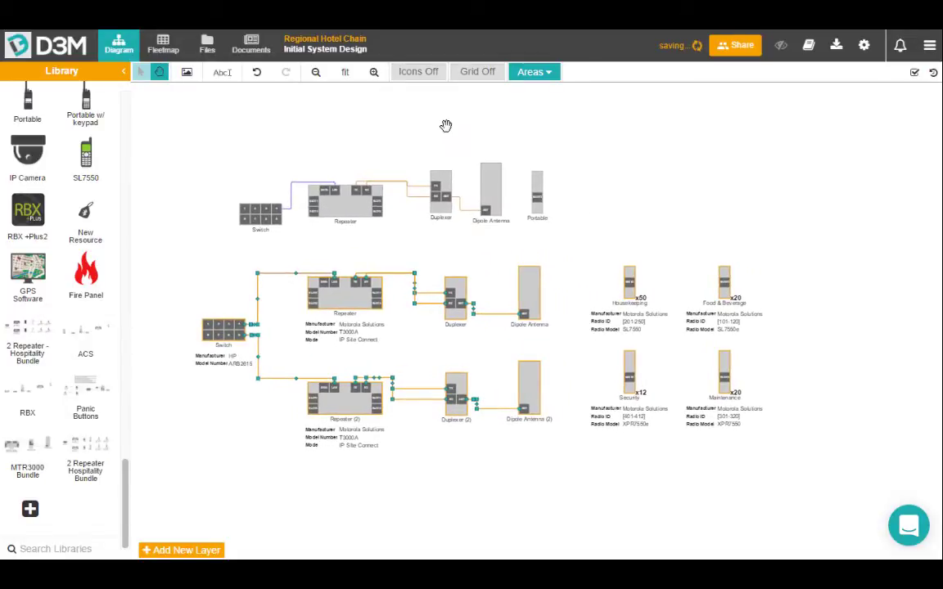
Draw a bookmark area around the lower hospitality network and name it North Side.
{"action": "left_click", "coordinate": [534, 73]}
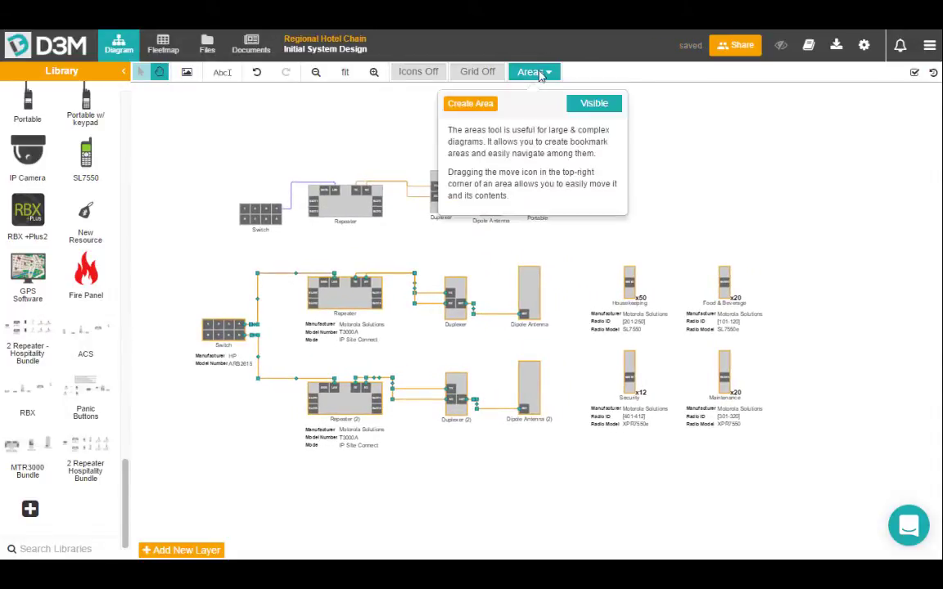
{"action": "left_click", "coordinate": [472, 111]}
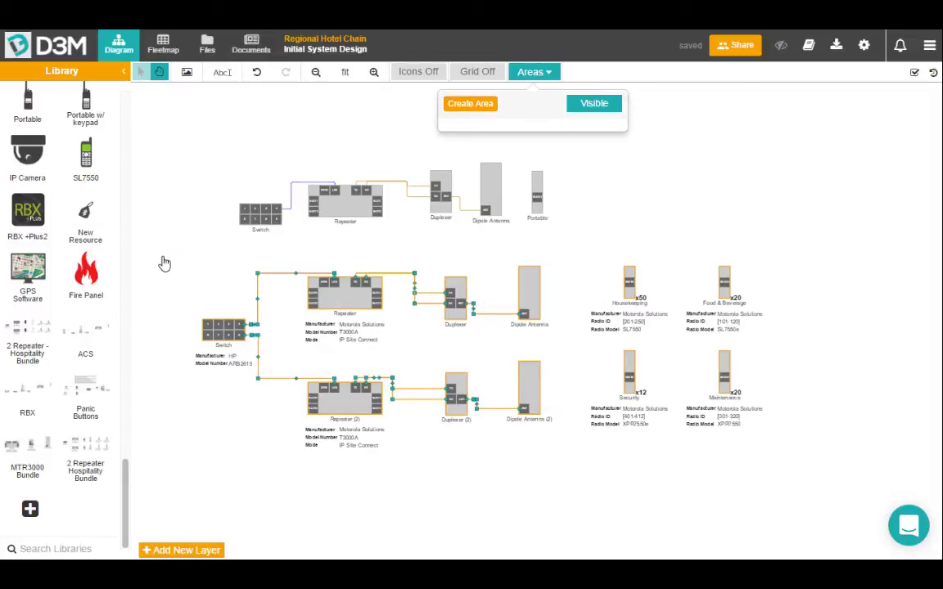
{"action": "left_click_drag", "start_coordinate": [163, 259], "coordinate": [813, 465]}
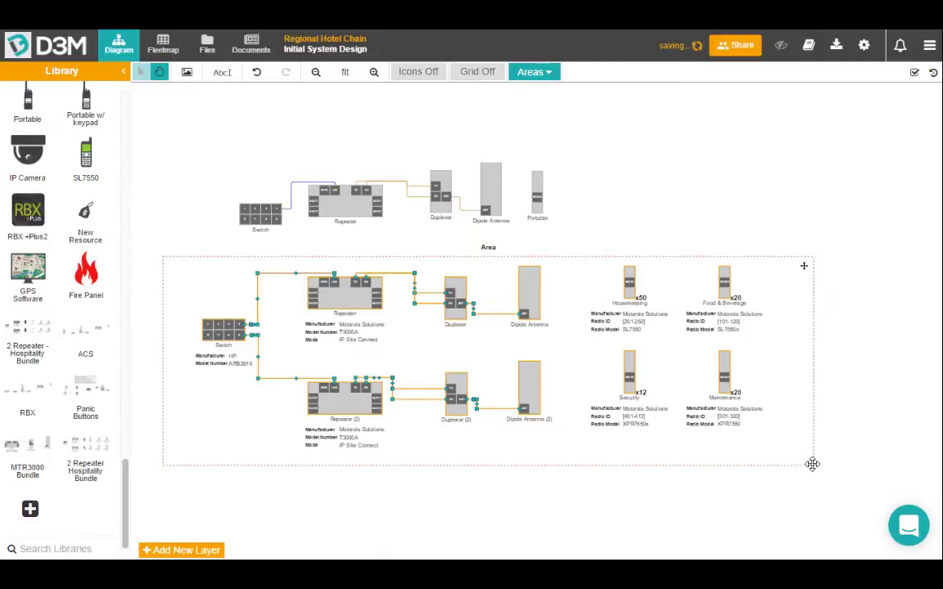
{"action": "left_click", "coordinate": [492, 249]}
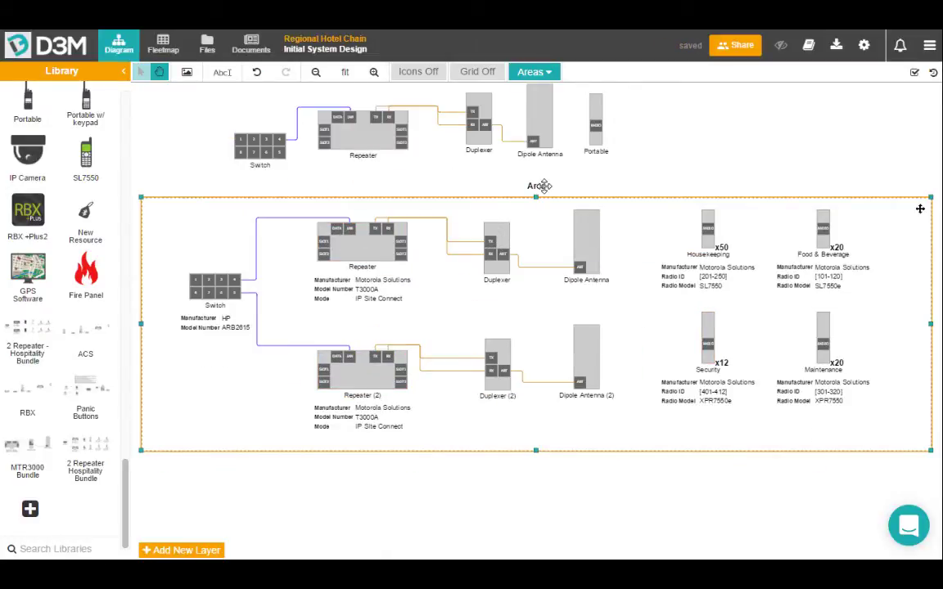
{"action": "type", "text": "North Sid"}
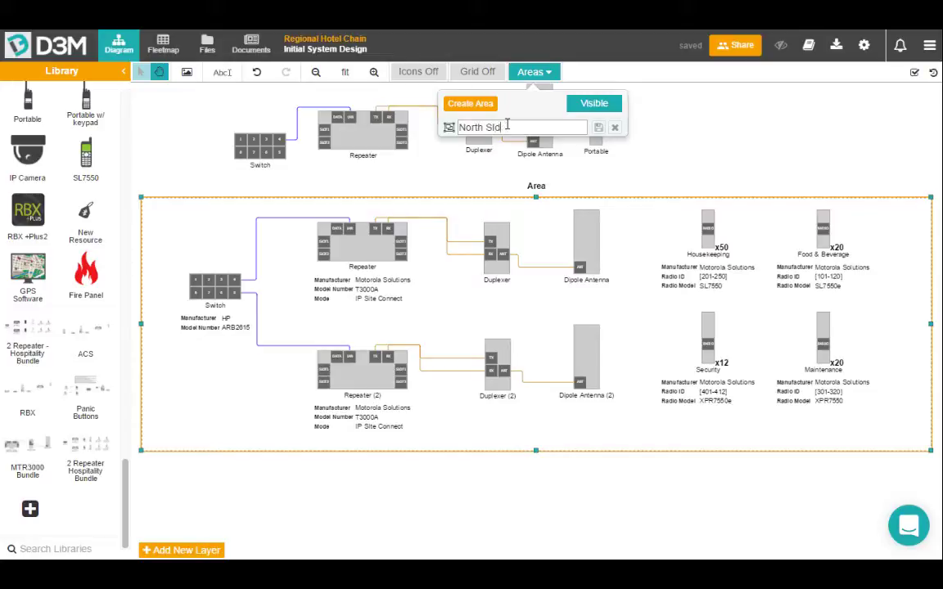
{"action": "type", "text": "e"}
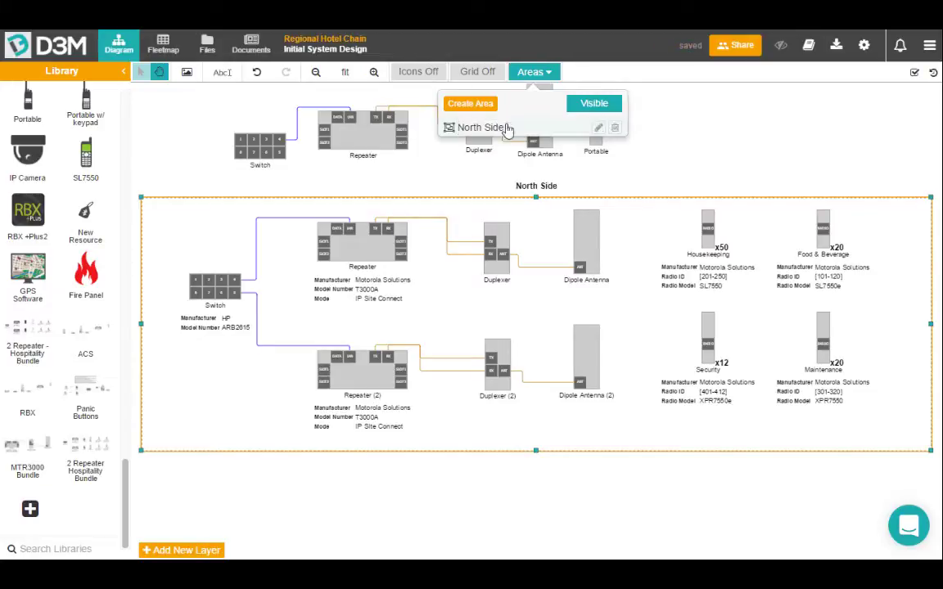
{"action": "left_click", "coordinate": [678, 123]}
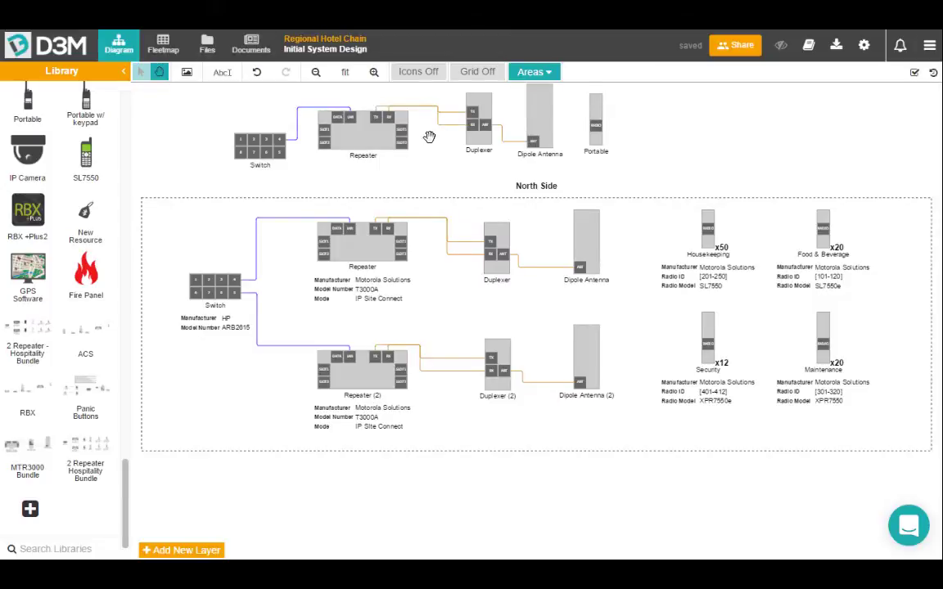
{"action": "scroll", "coordinate": [428, 140], "scroll_direction": "down", "scroll_amount": 3}
{"action": "left_click_drag", "start_coordinate": [226, 128], "coordinate": [221, 174]}
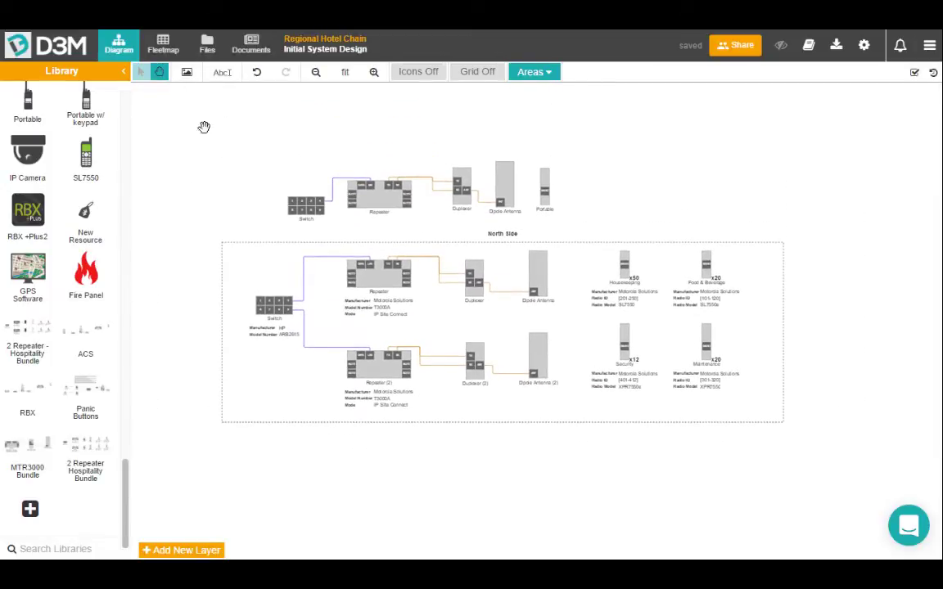
{"action": "left_click", "coordinate": [536, 73]}
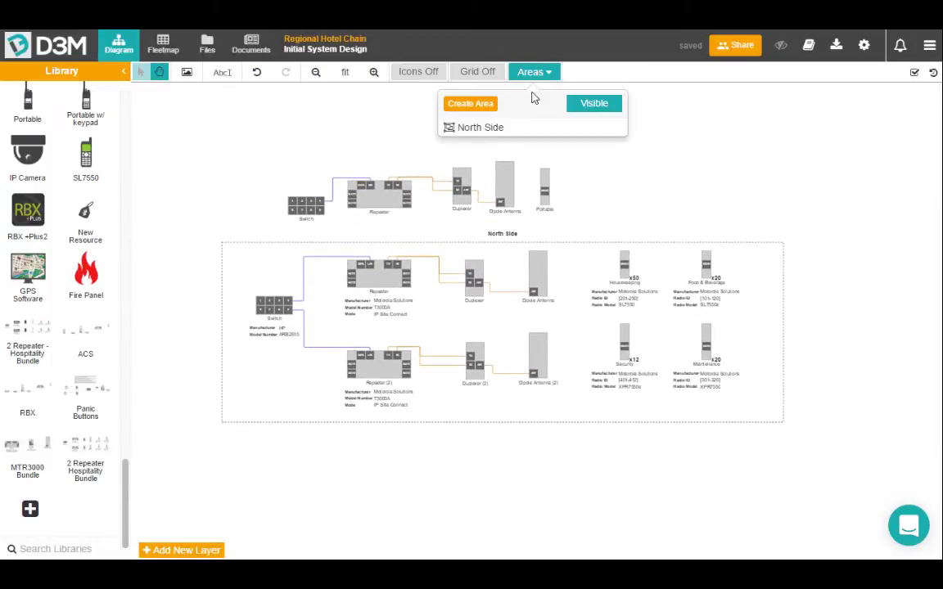
Draw a second area around the top repeater chain, name it South Side, and close the Areas list.
{"action": "left_click", "coordinate": [480, 106]}
{"action": "left_click_drag", "start_coordinate": [238, 141], "coordinate": [606, 224]}
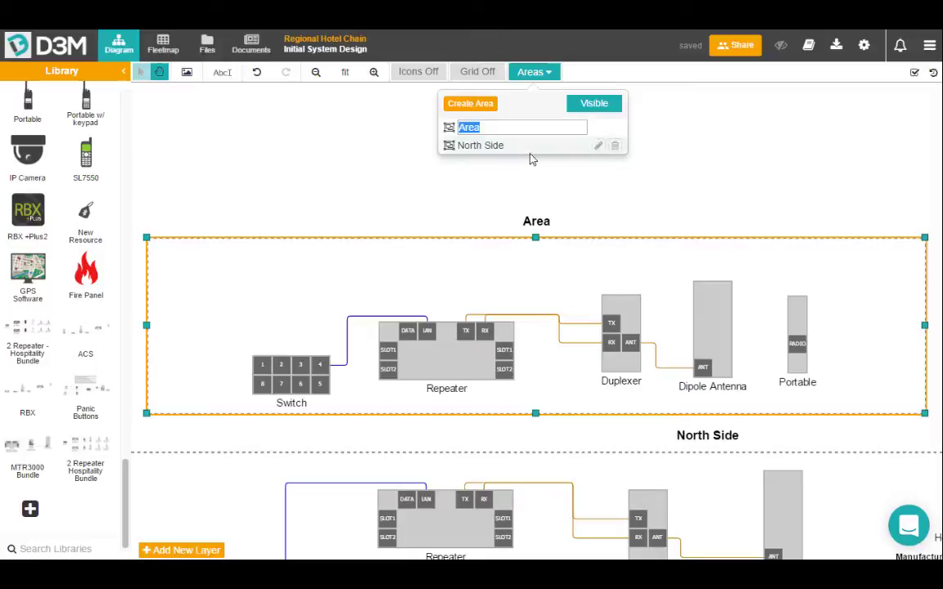
{"action": "type", "text": "Sourth Side"}
{"action": "left_click", "coordinate": [598, 127]}
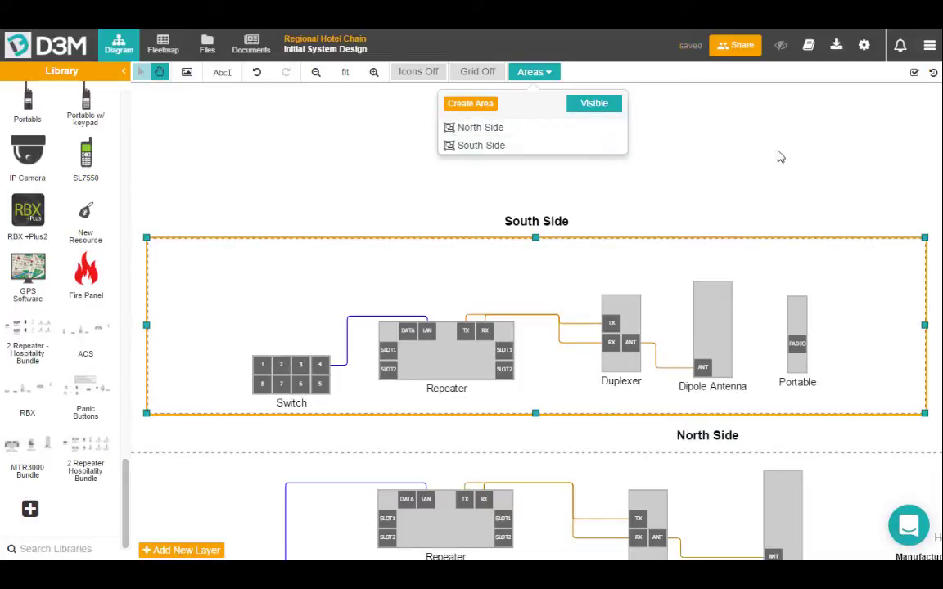
{"action": "left_click", "coordinate": [762, 167]}
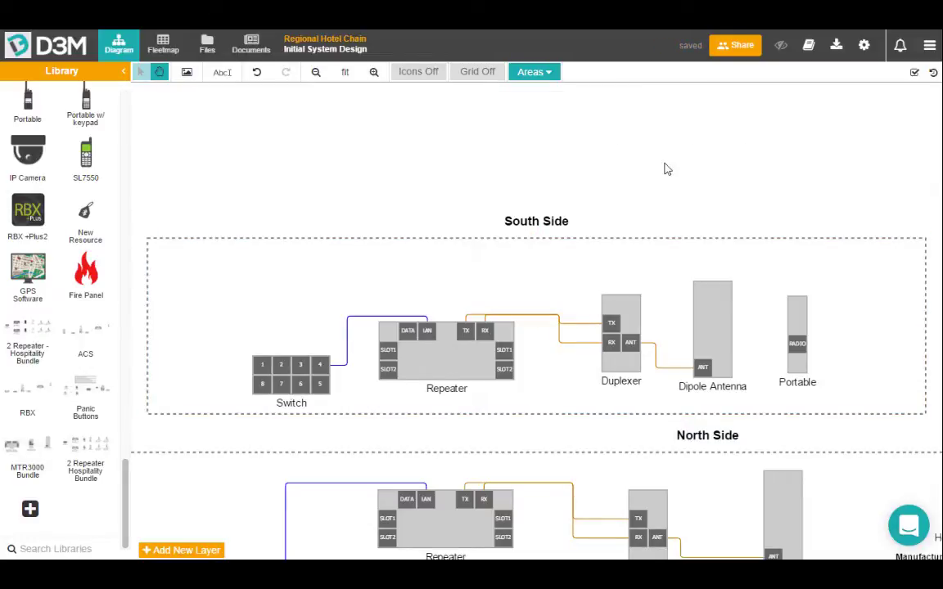
{"action": "scroll", "coordinate": [633, 219], "scroll_direction": "down", "scroll_amount": 3}
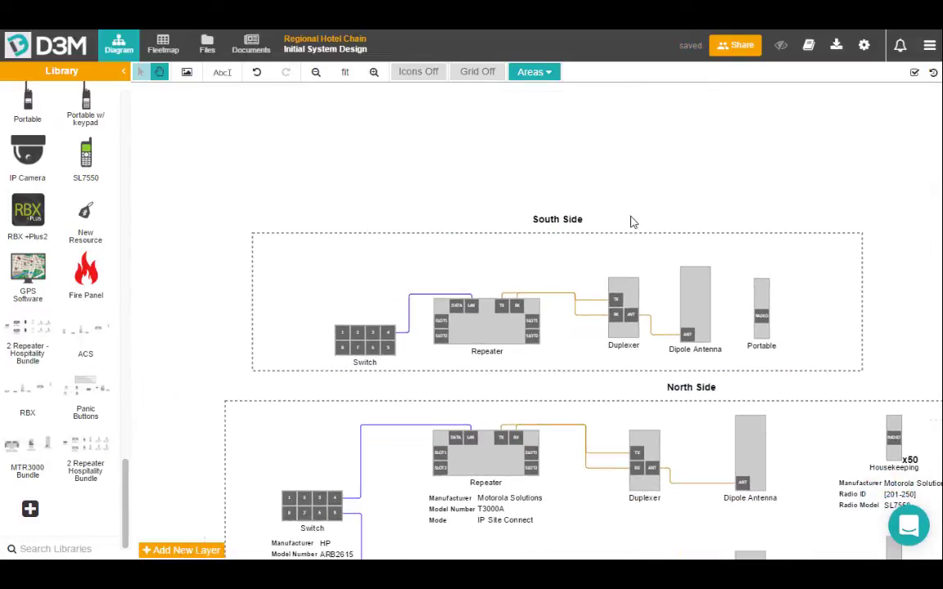
{"action": "scroll", "coordinate": [562, 184], "scroll_direction": "down", "scroll_amount": 5}
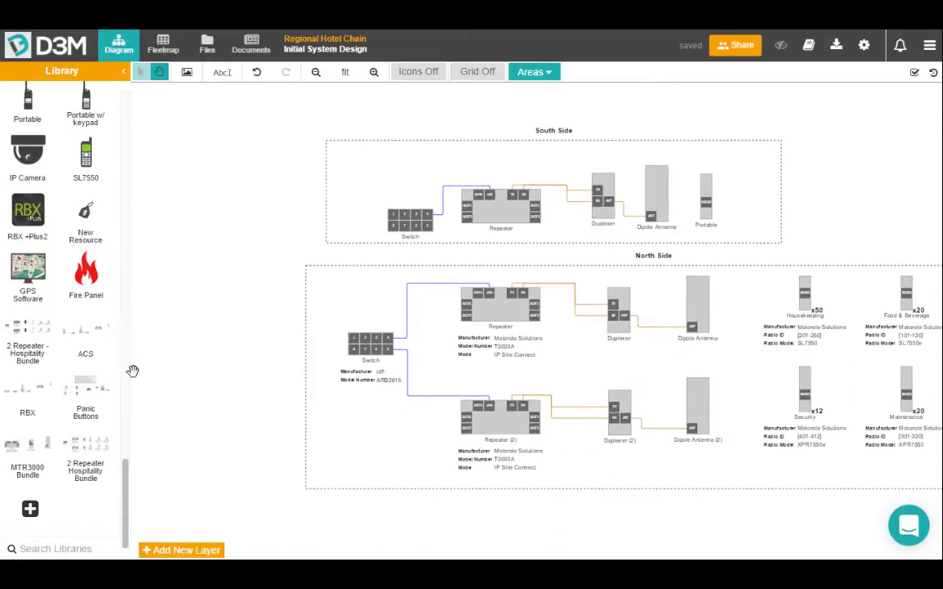
Place a new Switch left of both areas and connect it to the North and South Side switches.
{"action": "left_click_drag", "start_coordinate": [126, 482], "coordinate": [352, 354]}
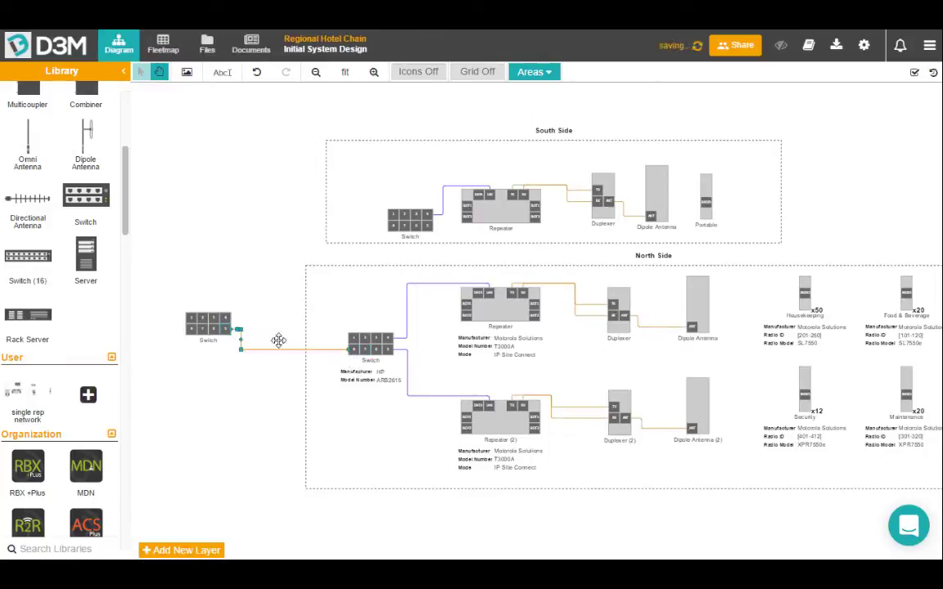
{"action": "left_click_drag", "start_coordinate": [237, 327], "coordinate": [381, 214]}
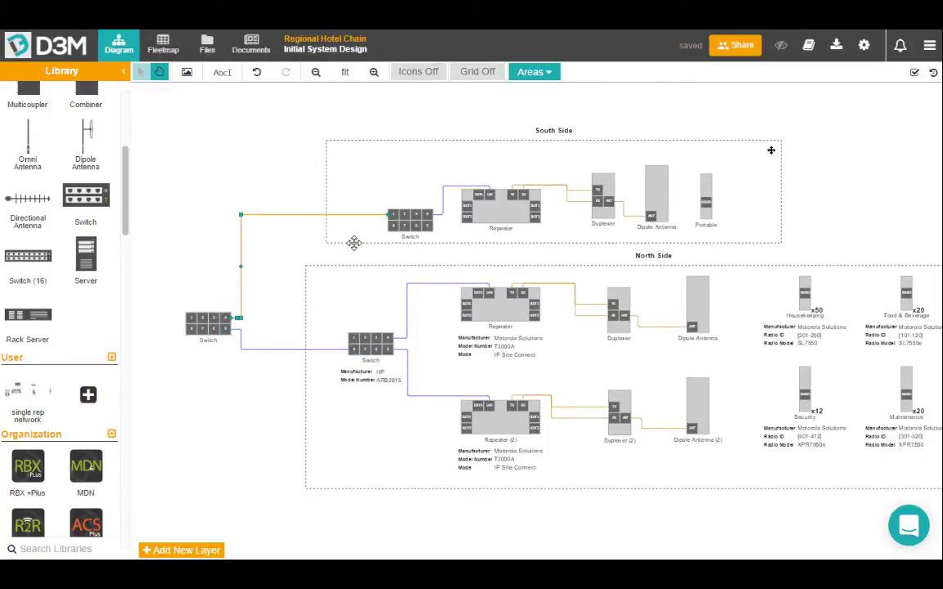
{"action": "left_click_drag", "start_coordinate": [291, 159], "coordinate": [260, 145]}
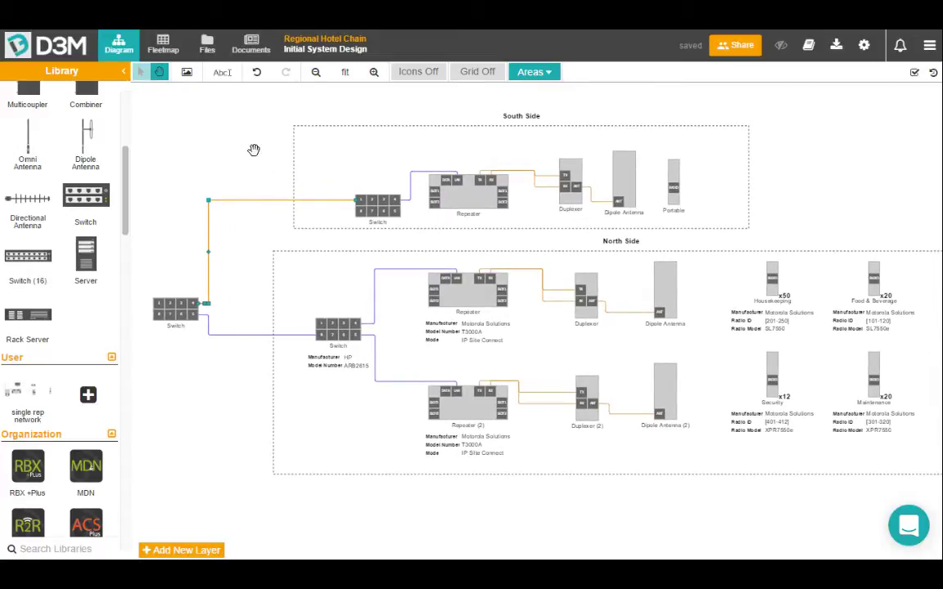
Share the project with a colleague's work account, granting 'can edit and share' permission.
{"action": "left_click", "coordinate": [737, 44]}
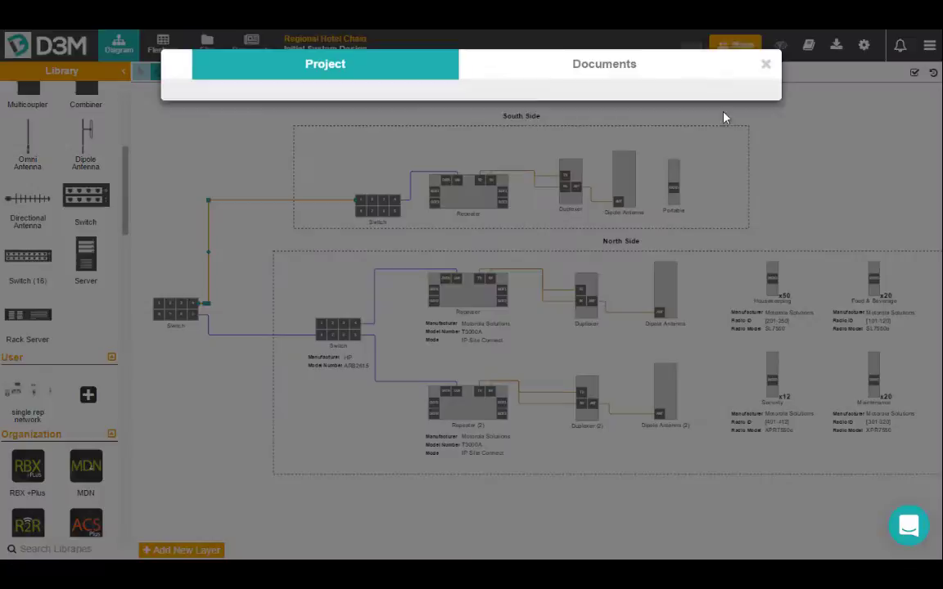
{"action": "left_click", "coordinate": [270, 217]}
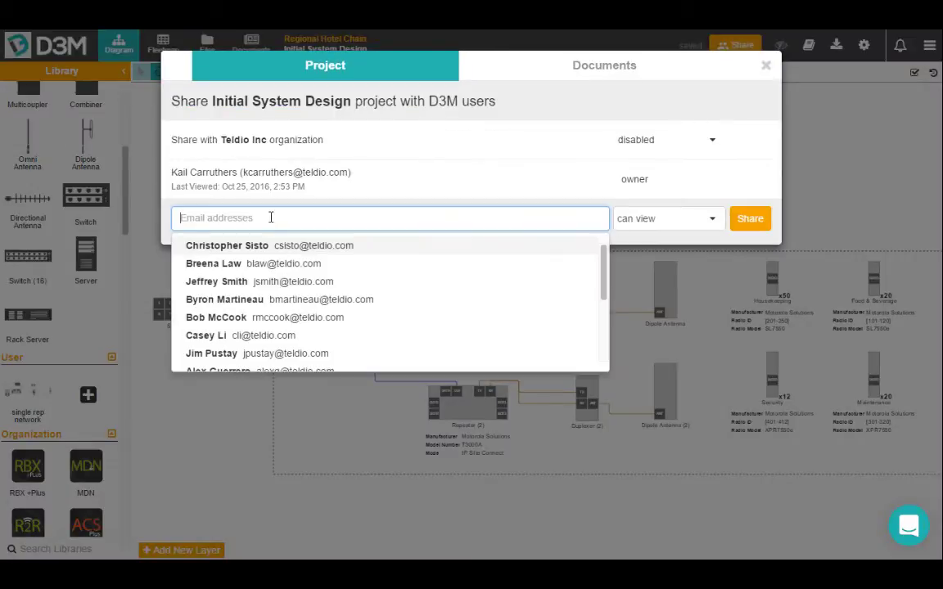
{"action": "type", "text": "Ch"}
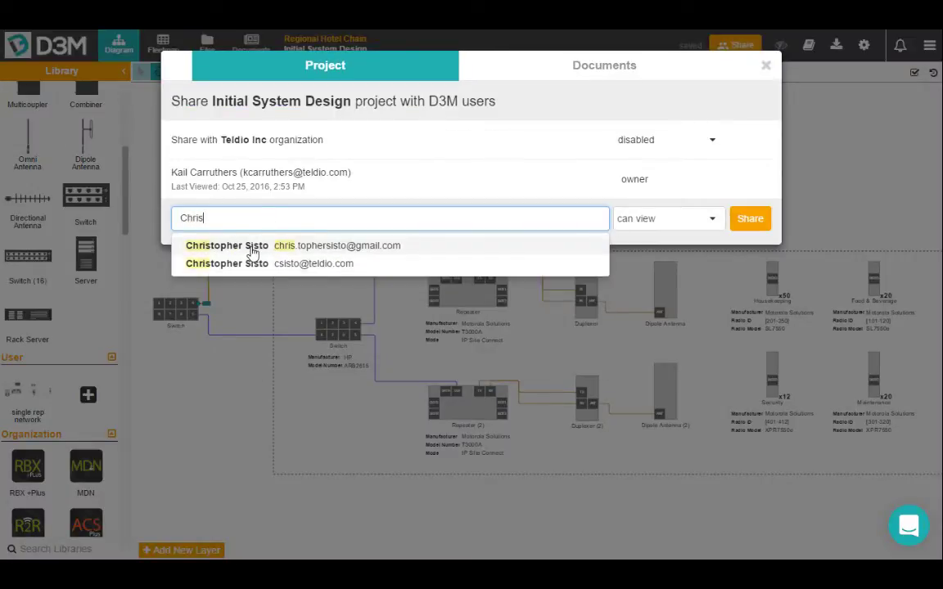
{"action": "type", "text": "ris"}
{"action": "left_click", "coordinate": [249, 262]}
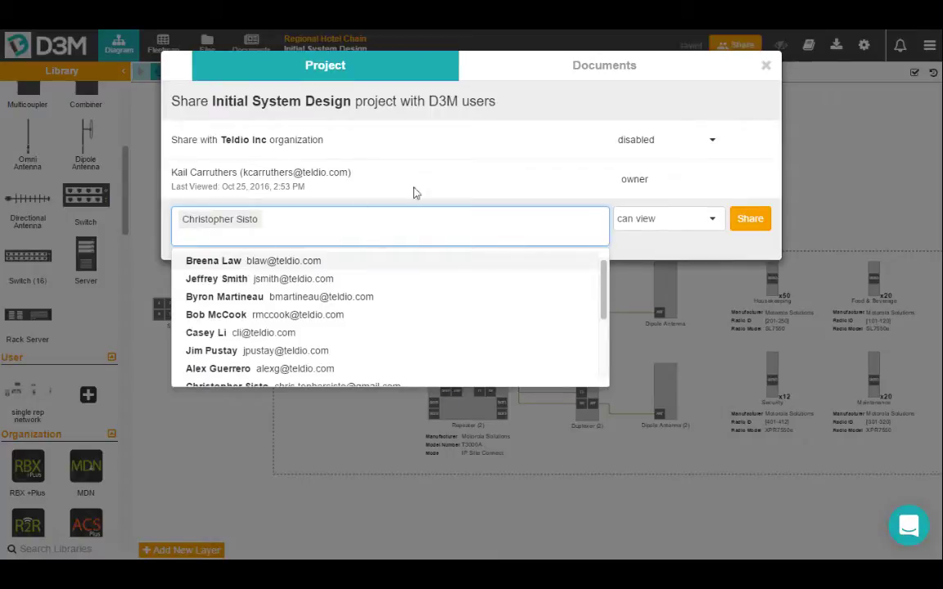
{"action": "left_click", "coordinate": [687, 223]}
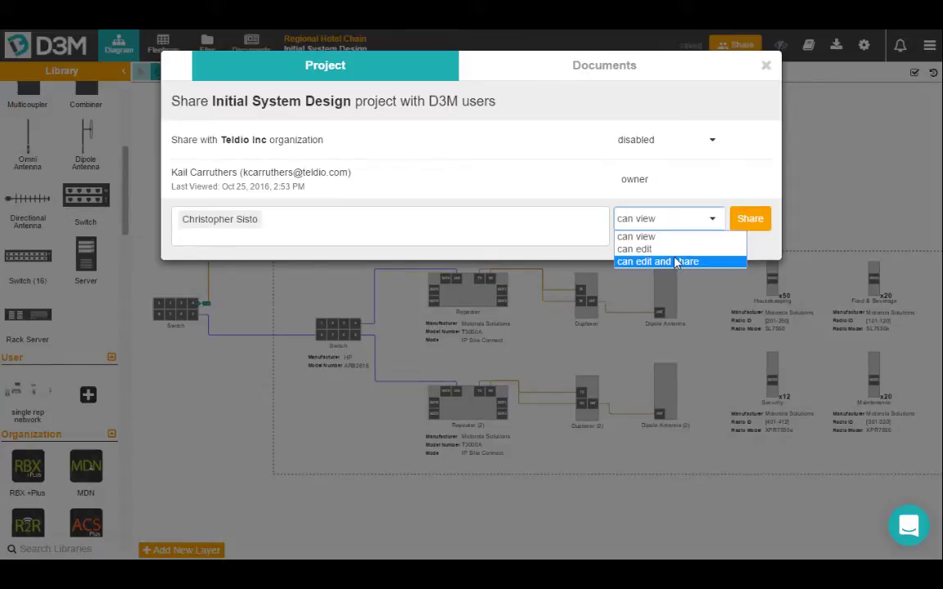
{"action": "left_click", "coordinate": [709, 262]}
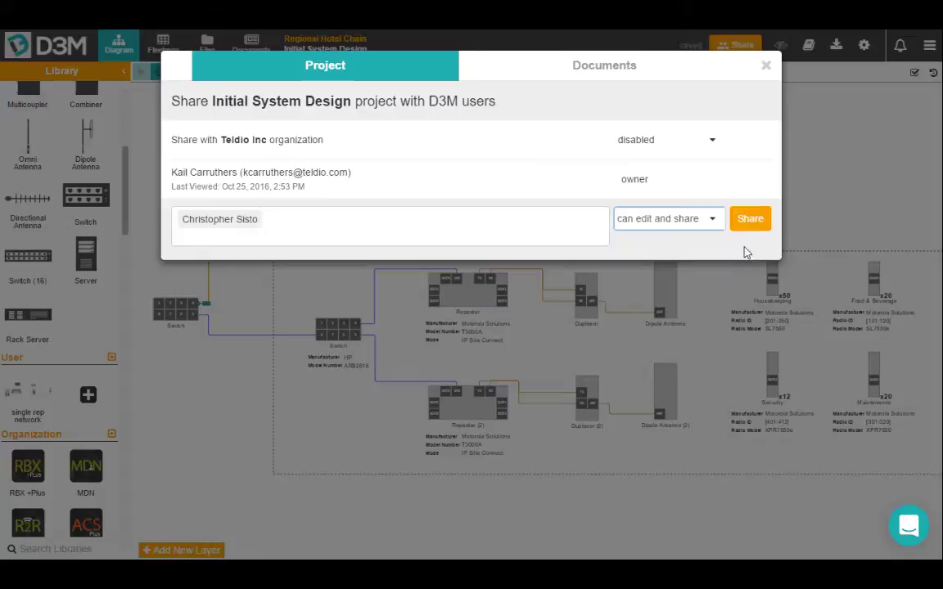
{"action": "left_click", "coordinate": [760, 219]}
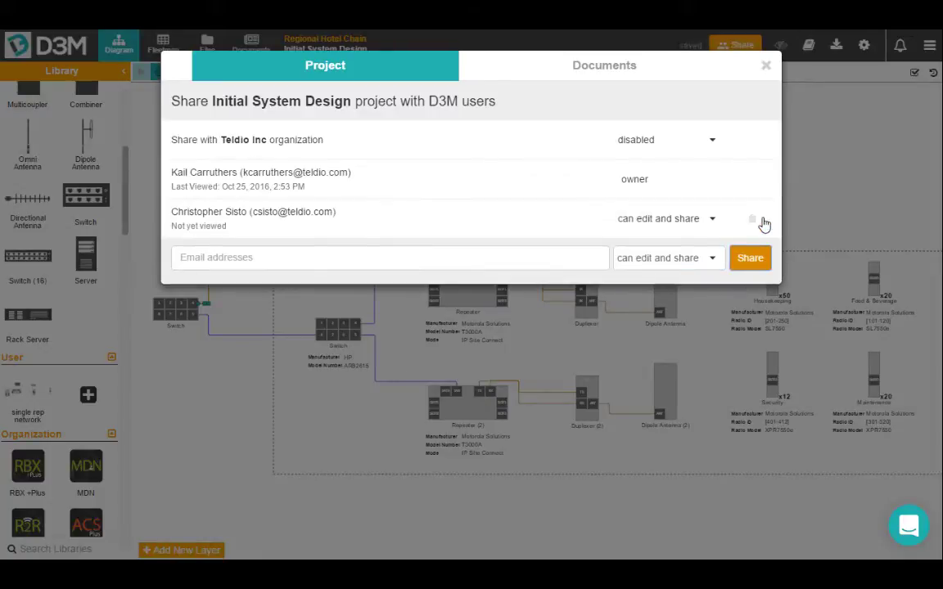
{"action": "left_click", "coordinate": [767, 67]}
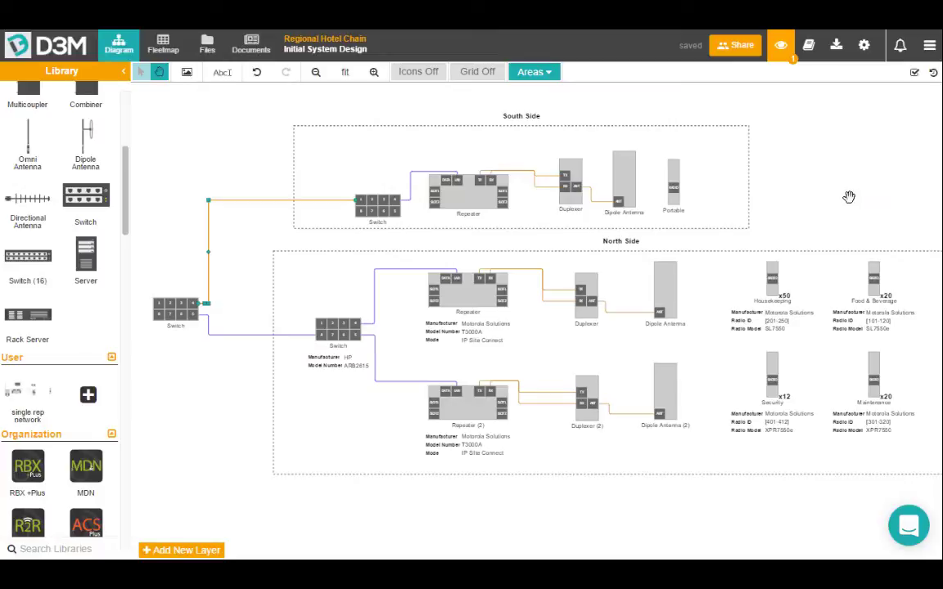
Zoom out and fit the diagram to see the collaborator's Security ×10 group and Version 2 appear.
{"action": "scroll", "coordinate": [841, 185], "scroll_direction": "down", "scroll_amount": 3}
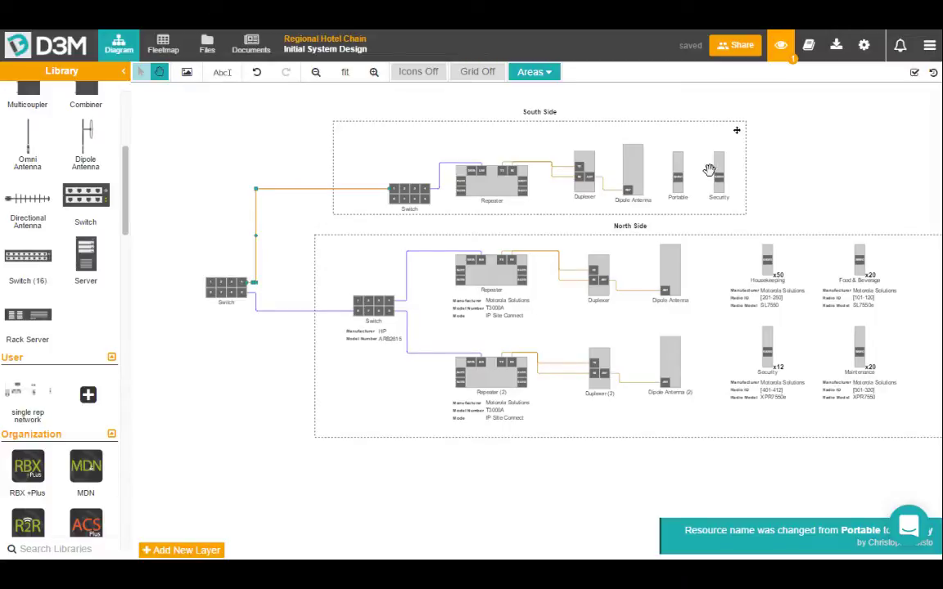
{"action": "left_click", "coordinate": [347, 75]}
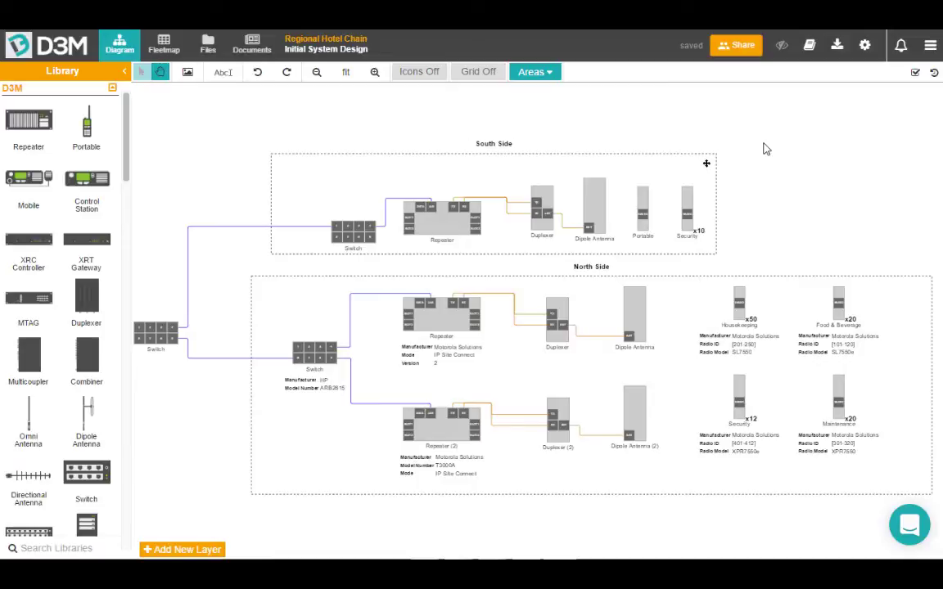
Open the first North Side repeater's properties and toggle its Model Number (T3000A) label visibility.
{"action": "left_click", "coordinate": [444, 319]}
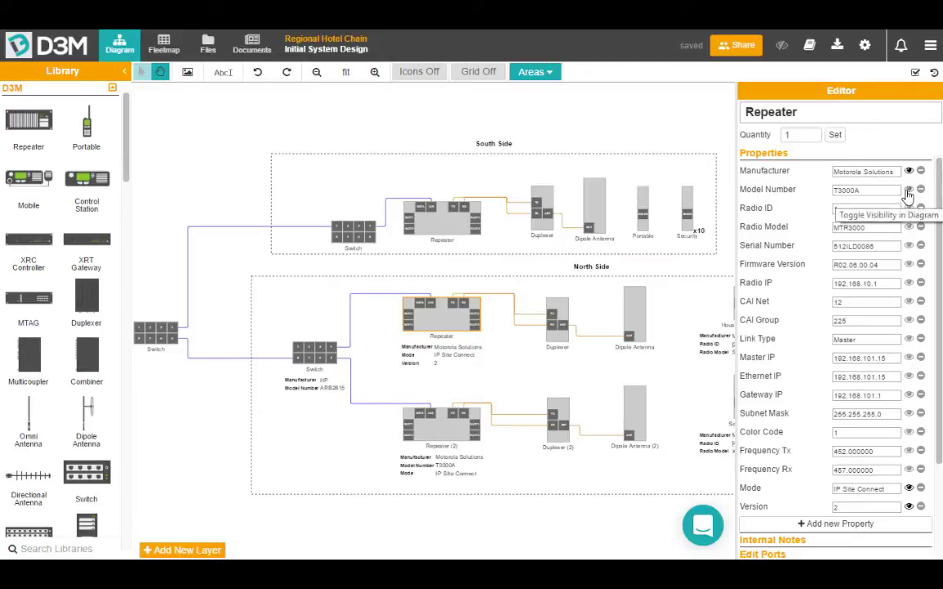
{"action": "left_click", "coordinate": [909, 190]}
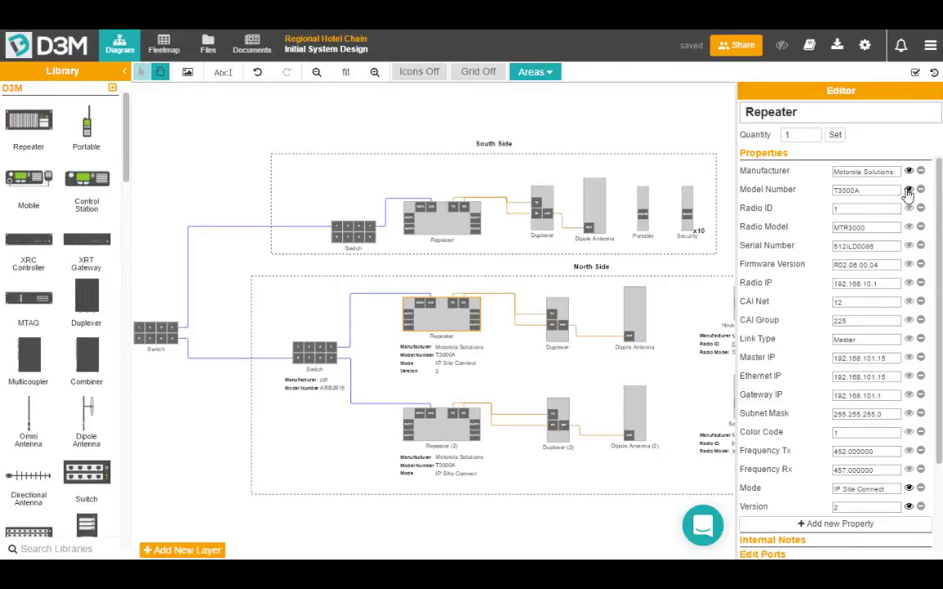
{"action": "left_click", "coordinate": [909, 190]}
{"action": "scroll", "coordinate": [765, 252], "scroll_direction": "down", "scroll_amount": 3}
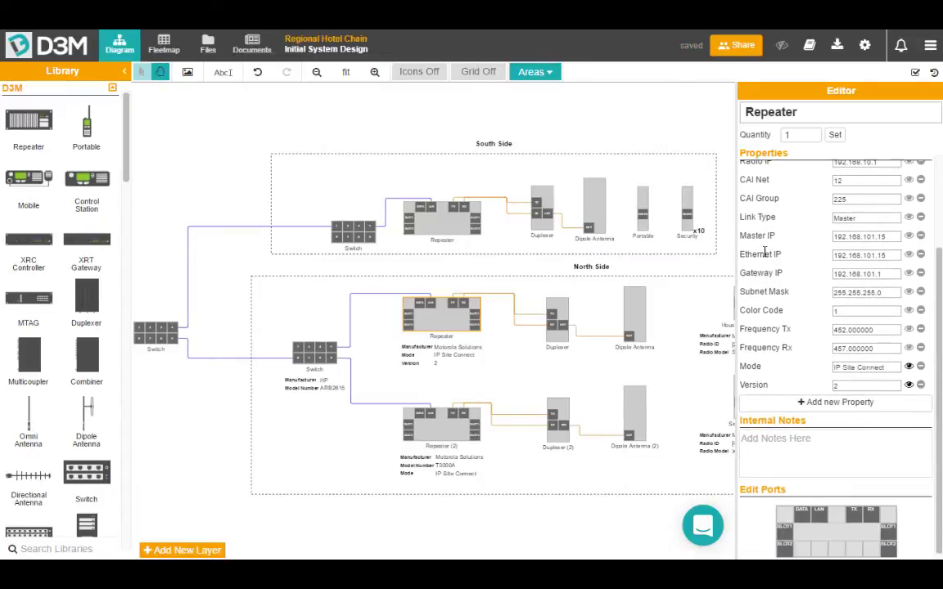
Add a new repeater property named Type with value 2.
{"action": "left_click", "coordinate": [805, 403]}
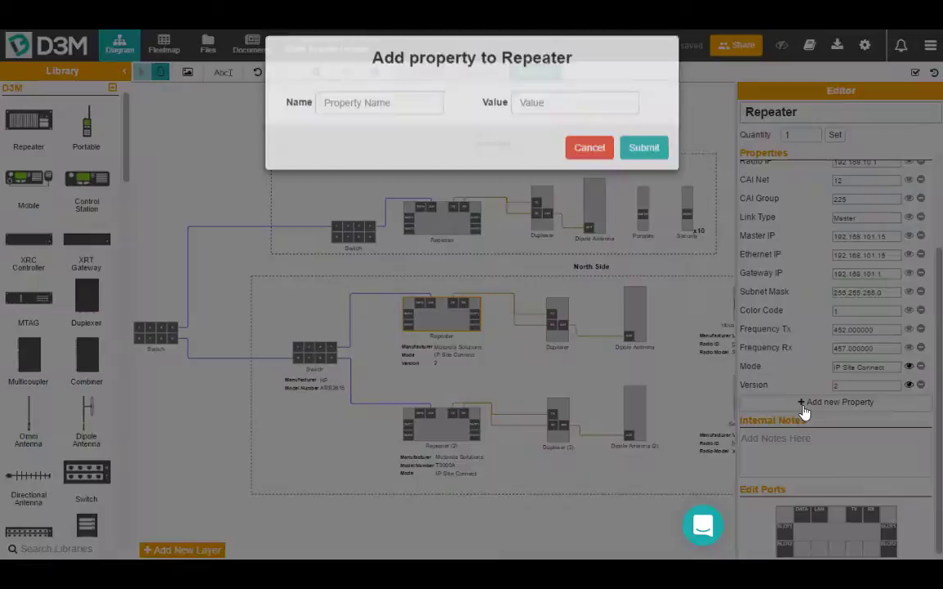
{"action": "type", "text": "Ty"}
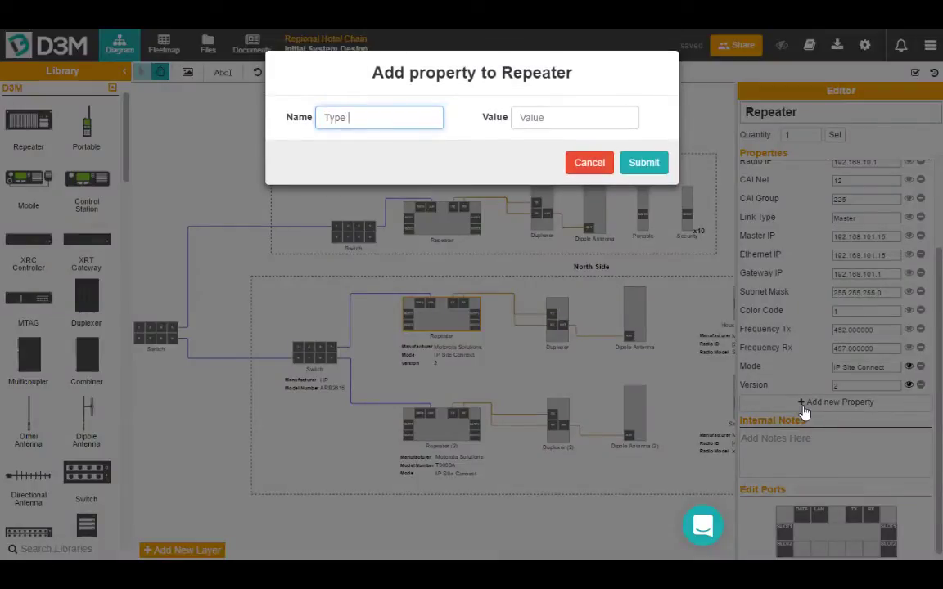
{"action": "type", "text": "pe"}
{"action": "key", "text": "Tab"}
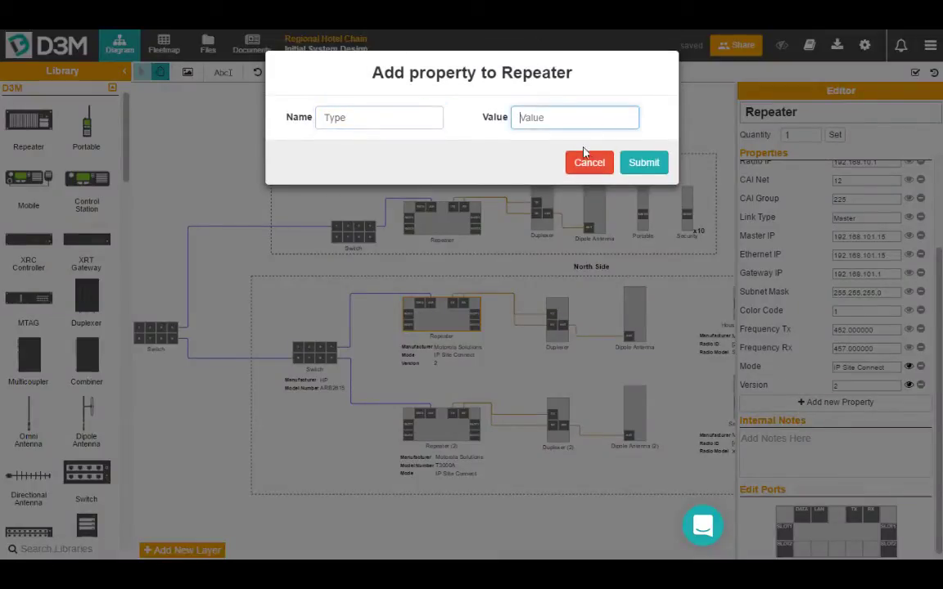
{"action": "type", "text": "2"}
{"action": "left_click", "coordinate": [646, 164]}
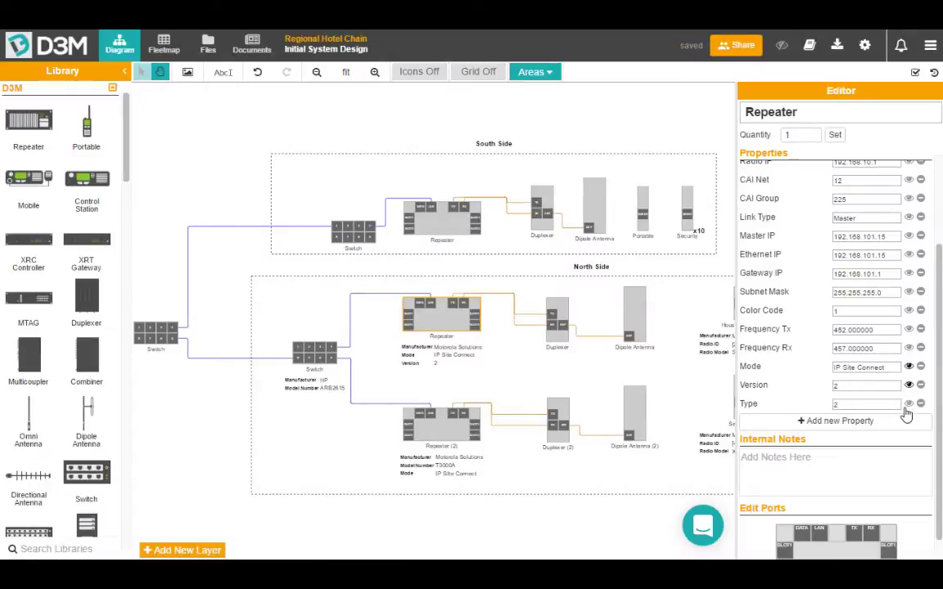
Toggle the Type and Version label icons so Version is hidden, then close the editor.
{"action": "left_click", "coordinate": [909, 404]}
{"action": "left_click", "coordinate": [909, 384]}
{"action": "scroll", "coordinate": [894, 415], "scroll_direction": "down", "scroll_amount": 1}
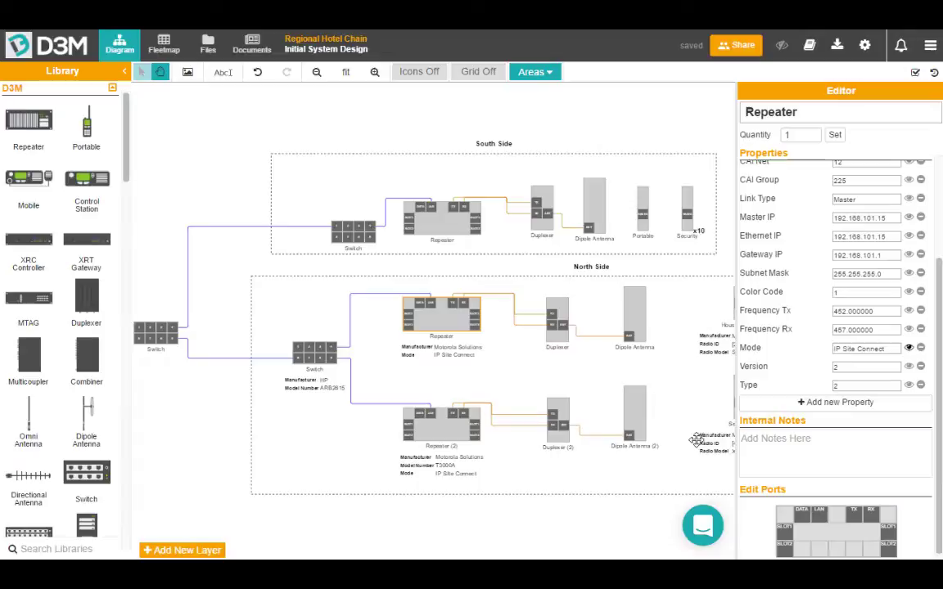
{"action": "left_click", "coordinate": [587, 128]}
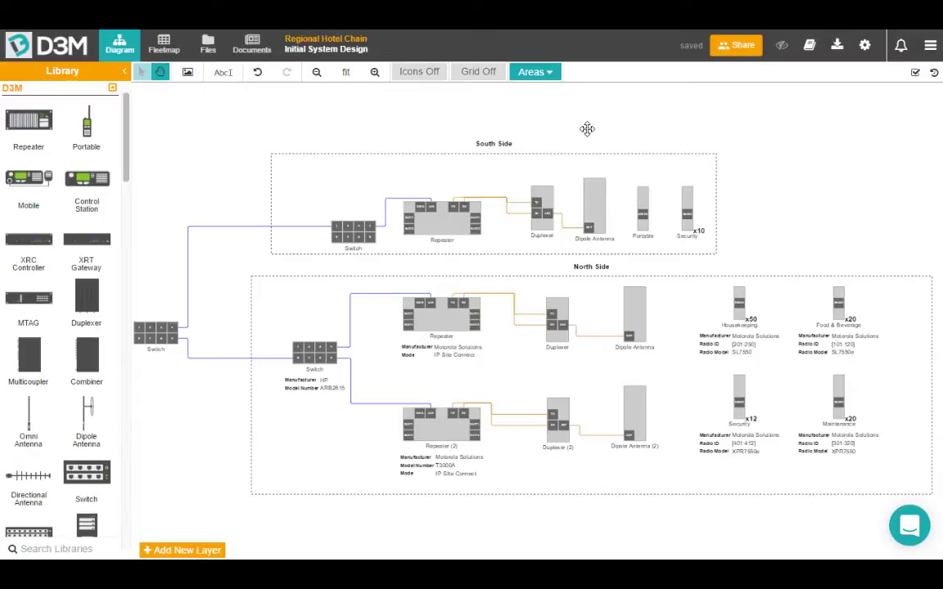
Switch to the Fleetmap table showing the 50 Housekeeping SL7550 radios.
{"action": "left_click", "coordinate": [164, 48]}
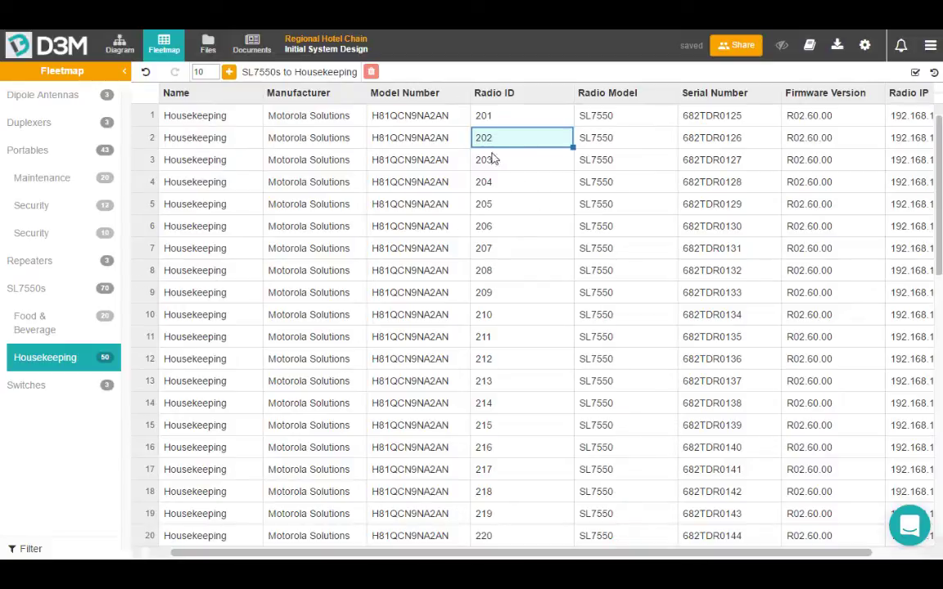
Clear Radio IDs 201–215 and enter 1, 2 and 3 in the first three rows.
{"action": "left_click", "coordinate": [519, 119]}
{"action": "left_click_drag", "start_coordinate": [525, 120], "coordinate": [538, 436]}
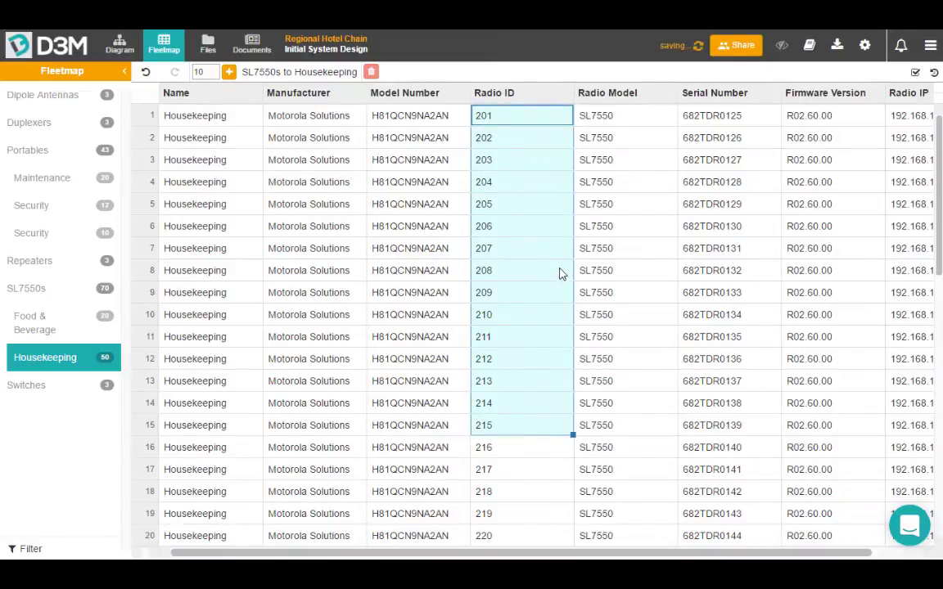
{"action": "key", "text": "Delete"}
{"action": "double_click", "coordinate": [512, 121]}
{"action": "type", "text": "1"}
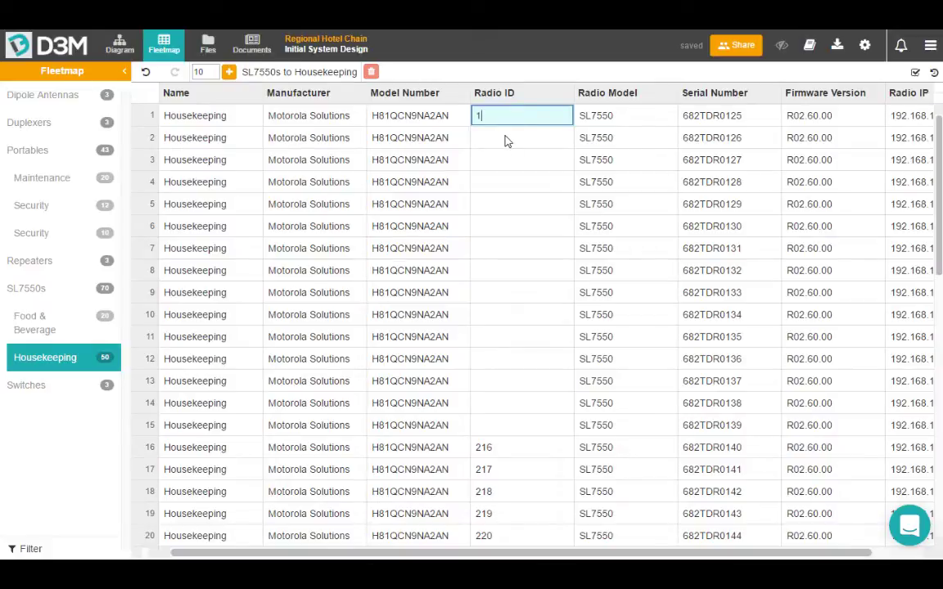
{"action": "key", "text": "Return"}
{"action": "type", "text": "2"}
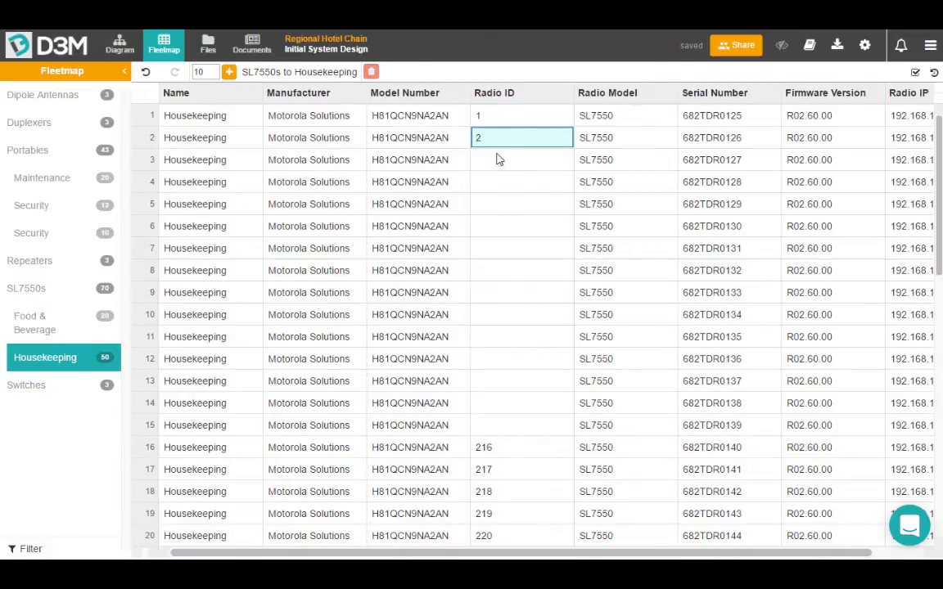
{"action": "key", "text": "Return"}
{"action": "type", "text": "3"}
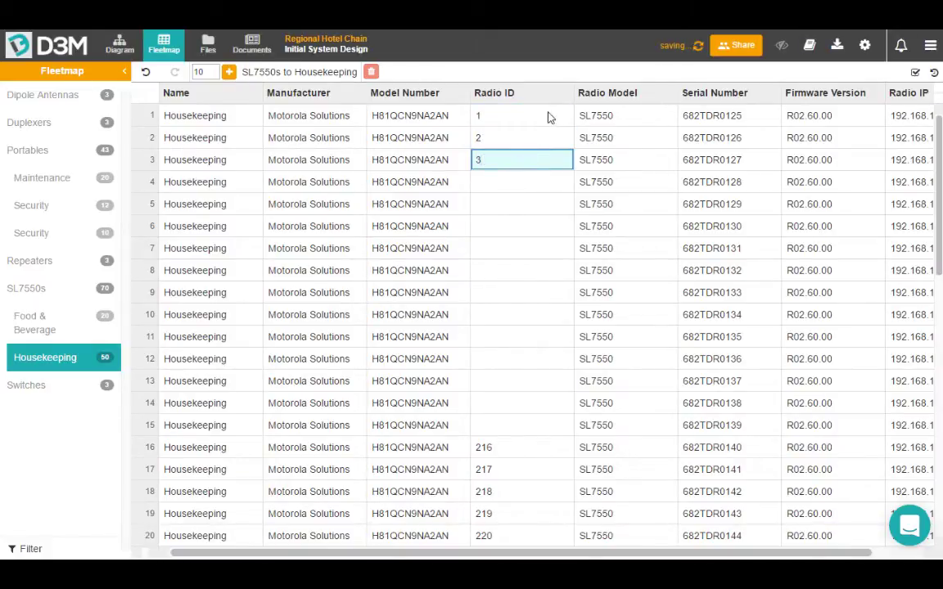
Autofill the Radio ID sequence through 50 and return to the Diagram view.
{"action": "left_click_drag", "start_coordinate": [516, 121], "coordinate": [518, 162]}
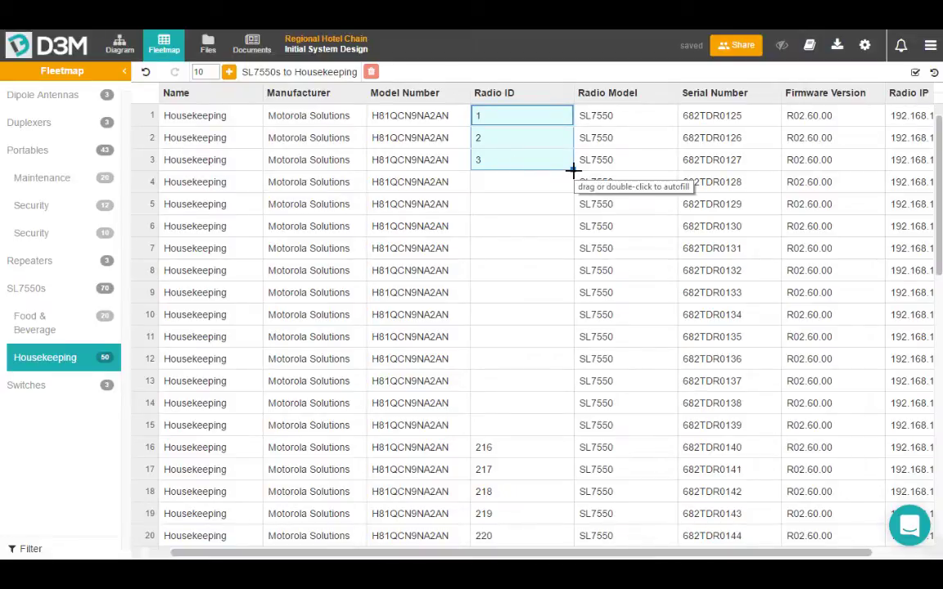
{"action": "double_click", "coordinate": [573, 170]}
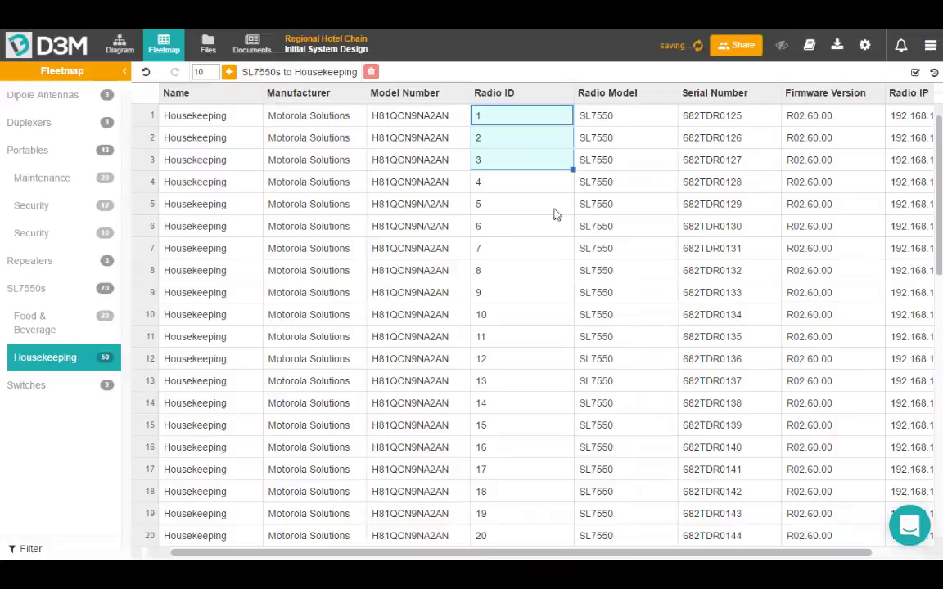
{"action": "scroll", "coordinate": [547, 227], "scroll_direction": "down", "scroll_amount": 9}
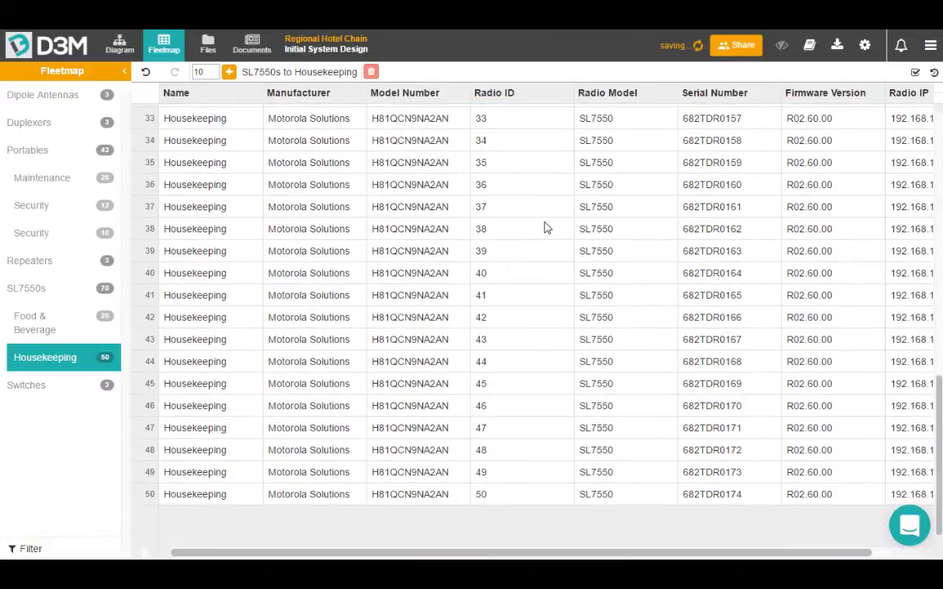
{"action": "scroll", "coordinate": [547, 227], "scroll_direction": "up", "scroll_amount": 9}
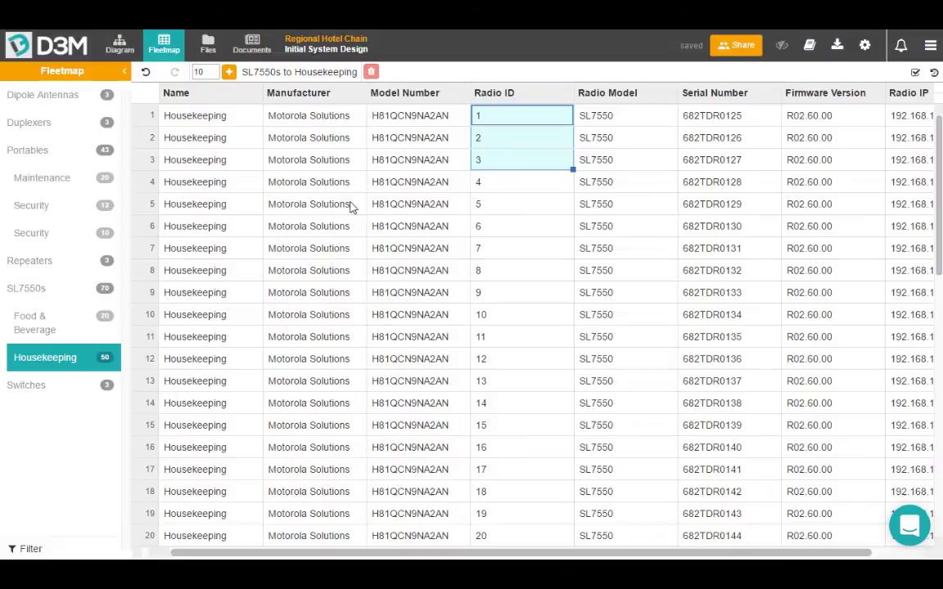
{"action": "left_click", "coordinate": [115, 42]}
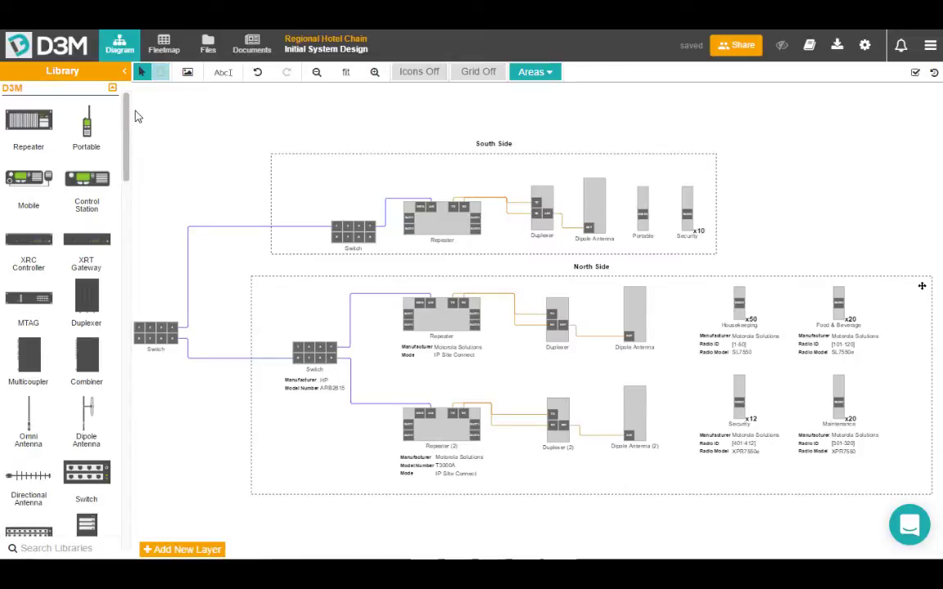
Create a User custom icon named 'Dispatch Console' with the Dispatch Console image found by searching 'consol'.
{"action": "left_click_drag", "start_coordinate": [127, 142], "coordinate": [128, 211]}
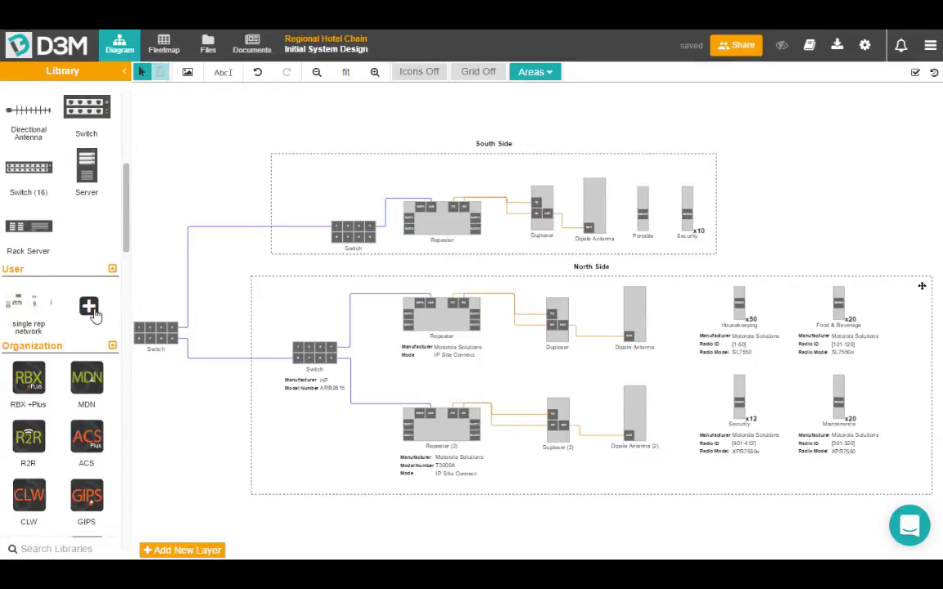
{"action": "left_click", "coordinate": [89, 307]}
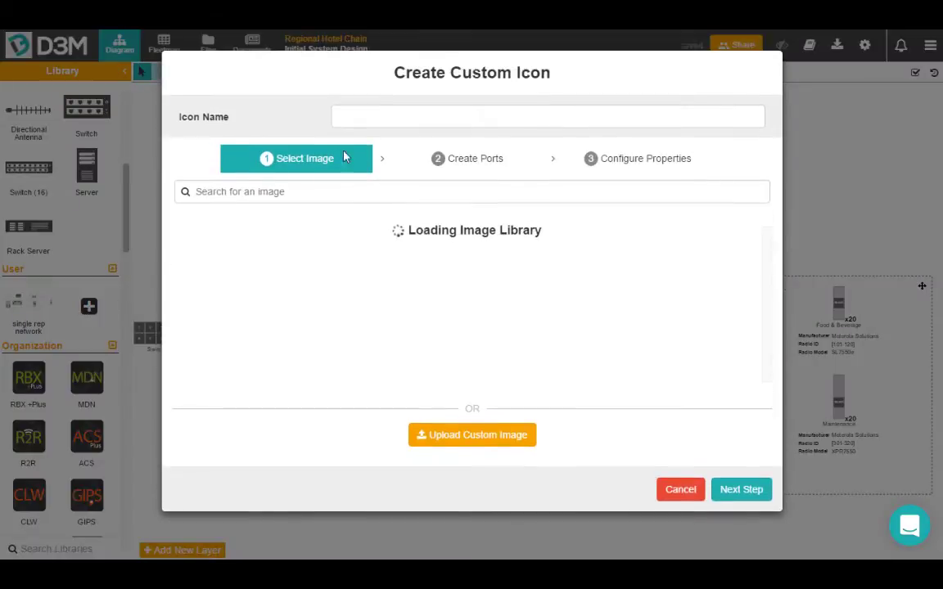
{"action": "left_click", "coordinate": [404, 117]}
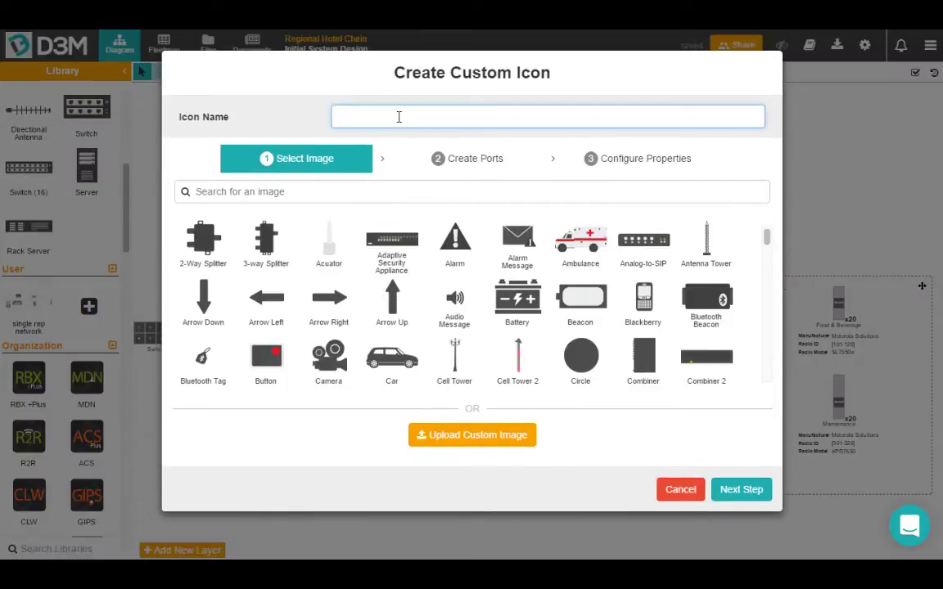
{"action": "type", "text": "Dispatch Con"}
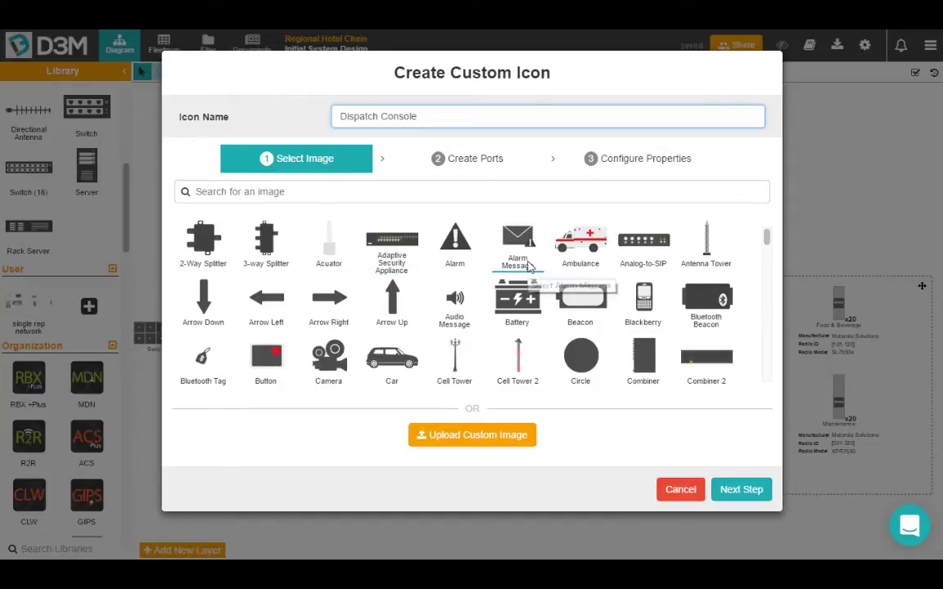
{"action": "left_click", "coordinate": [353, 192]}
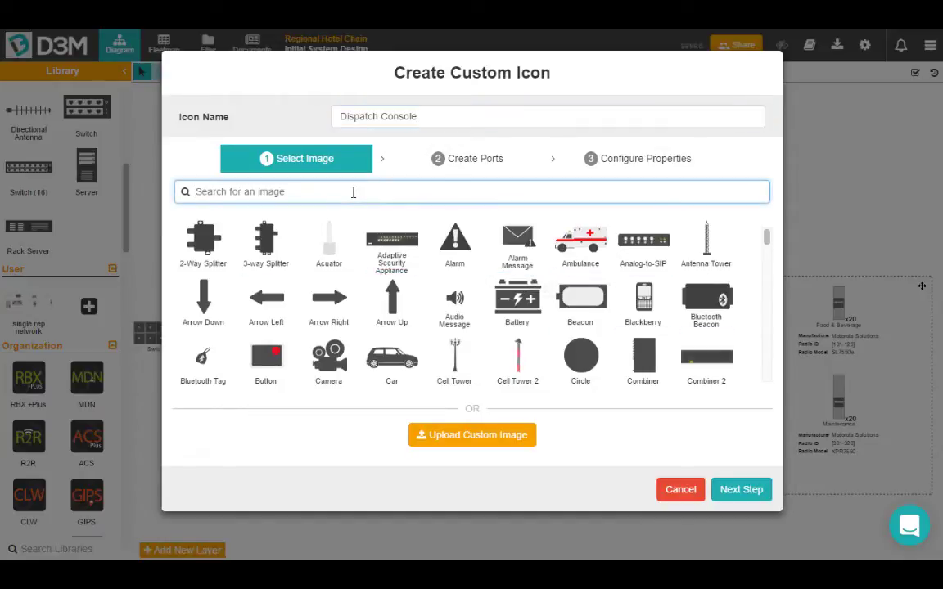
{"action": "type", "text": "consol"}
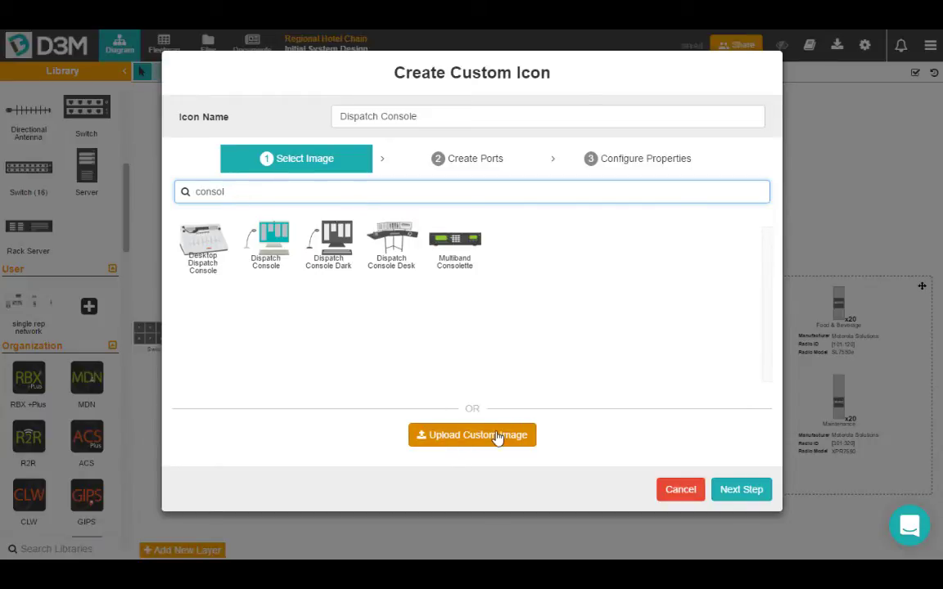
{"action": "left_click", "coordinate": [266, 246]}
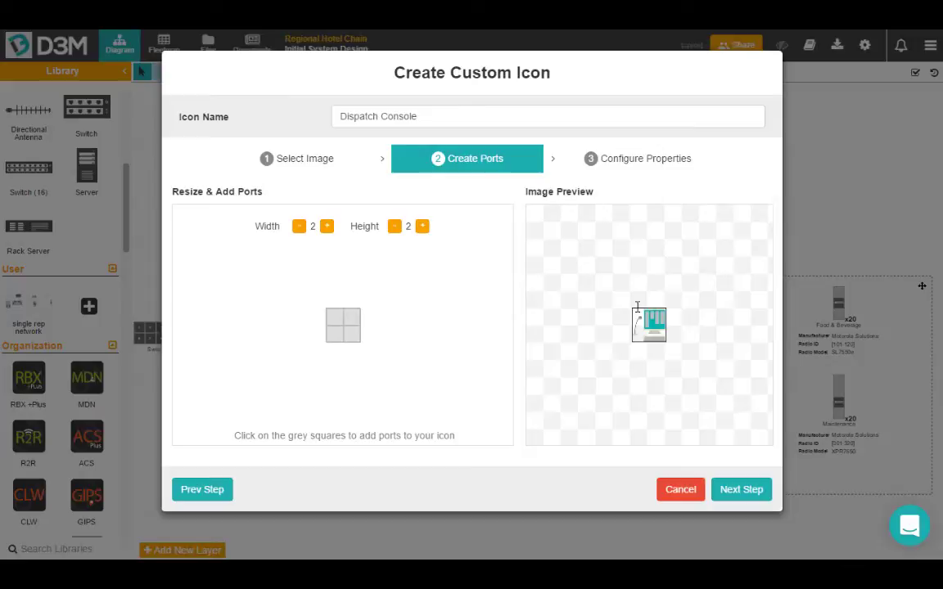
Make the icon 3×3 and add an IP-type LAN port in the top-left cell.
{"action": "left_click", "coordinate": [327, 226]}
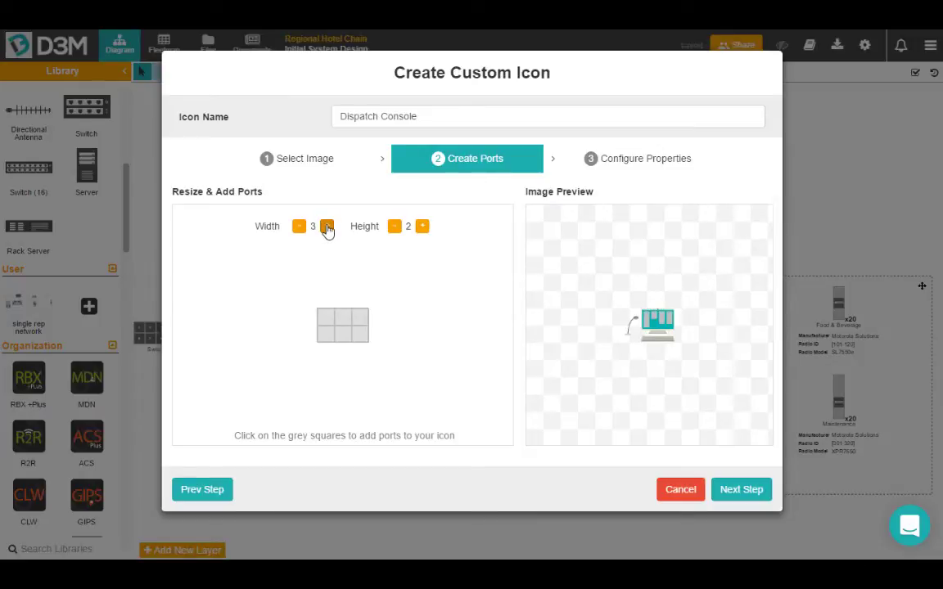
{"action": "left_click", "coordinate": [421, 227]}
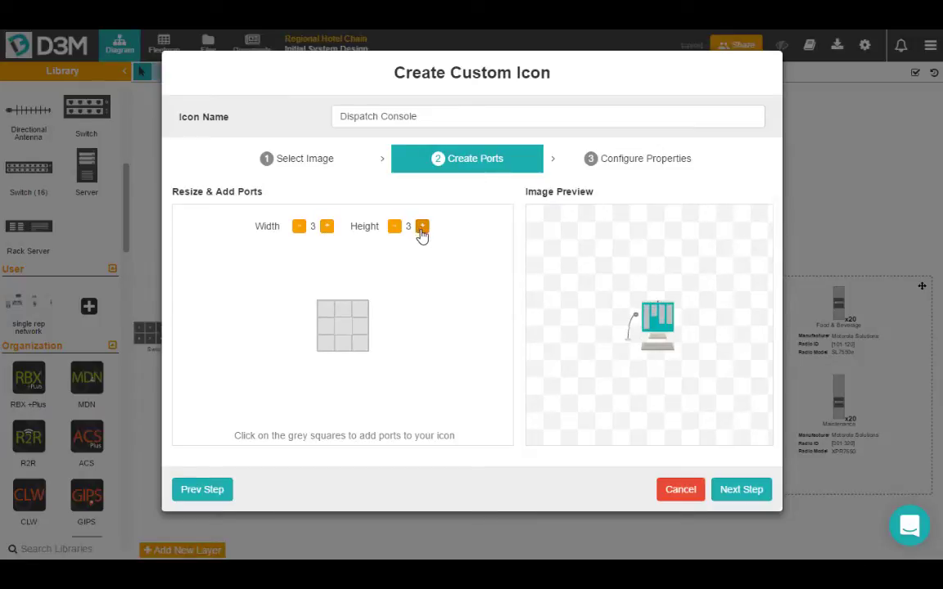
{"action": "left_click", "coordinate": [332, 316]}
{"action": "left_click", "coordinate": [357, 320]}
{"action": "left_click", "coordinate": [355, 338]}
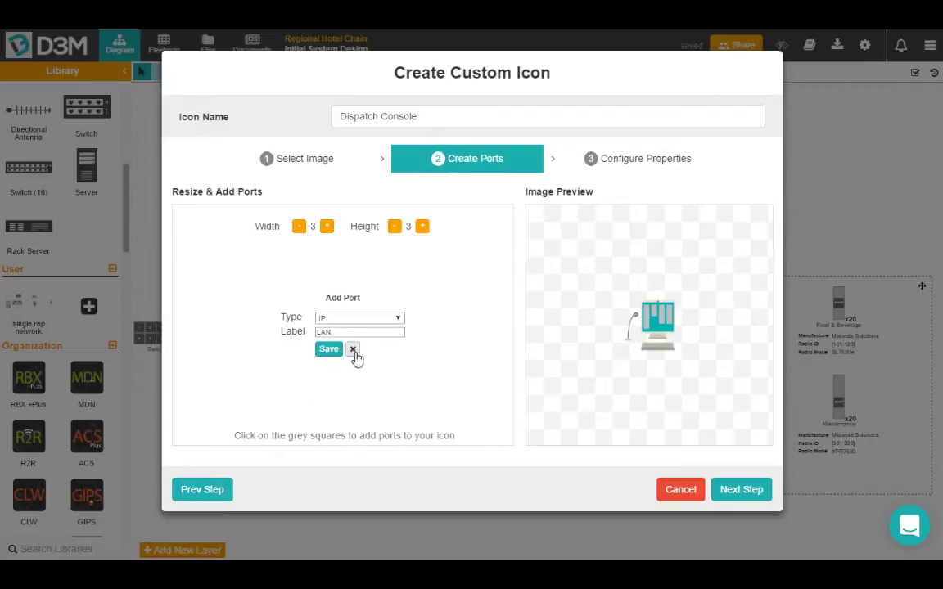
{"action": "left_click", "coordinate": [353, 349]}
Add a DATA-type USB port and an AC/DC Power port along the top row.
{"action": "left_click", "coordinate": [351, 327]}
{"action": "left_click", "coordinate": [353, 318]}
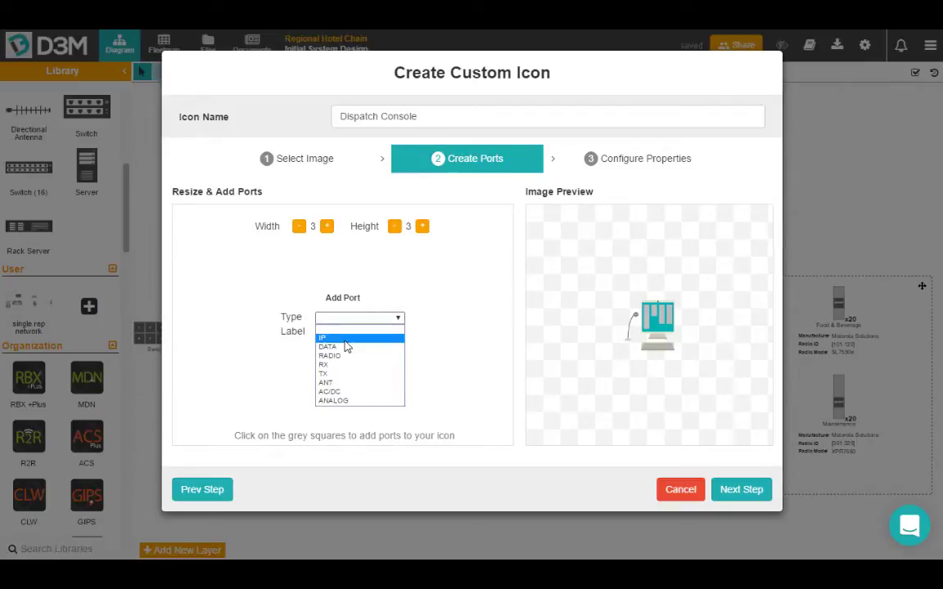
{"action": "left_click", "coordinate": [348, 339]}
{"action": "type", "text": "US"}
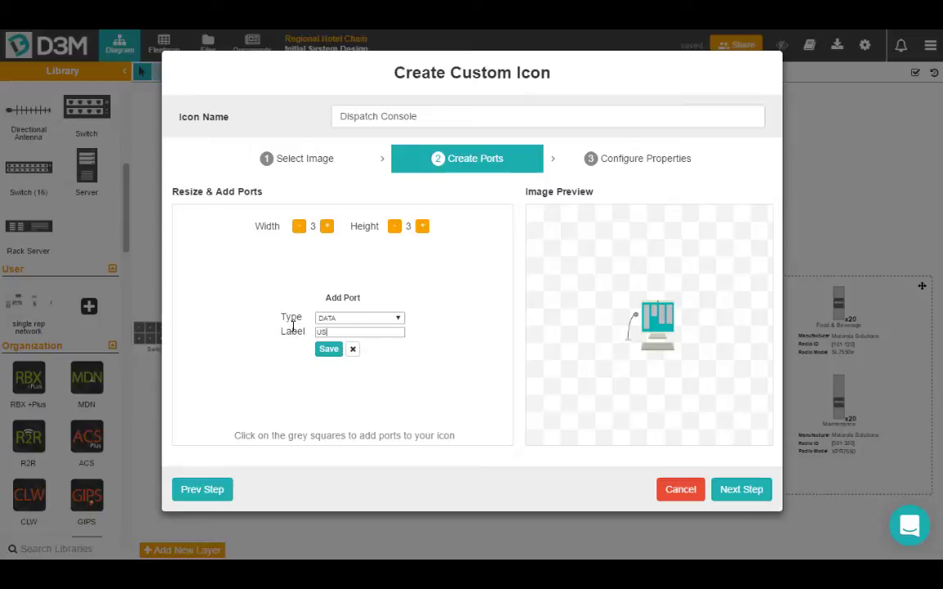
{"action": "type", "text": "B"}
{"action": "left_click", "coordinate": [328, 349]}
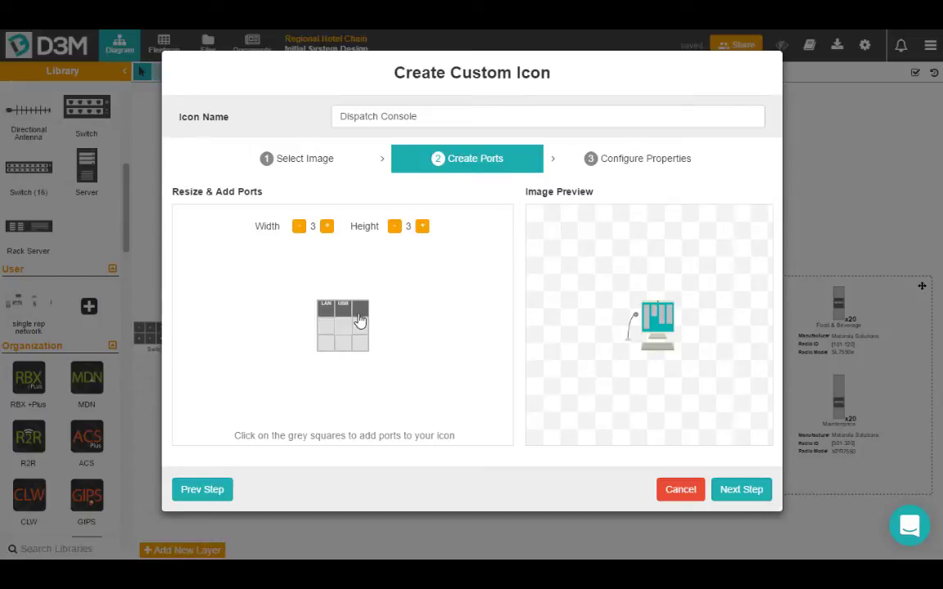
{"action": "left_click", "coordinate": [360, 324]}
{"action": "left_click", "coordinate": [360, 324]}
{"action": "left_click", "coordinate": [350, 393]}
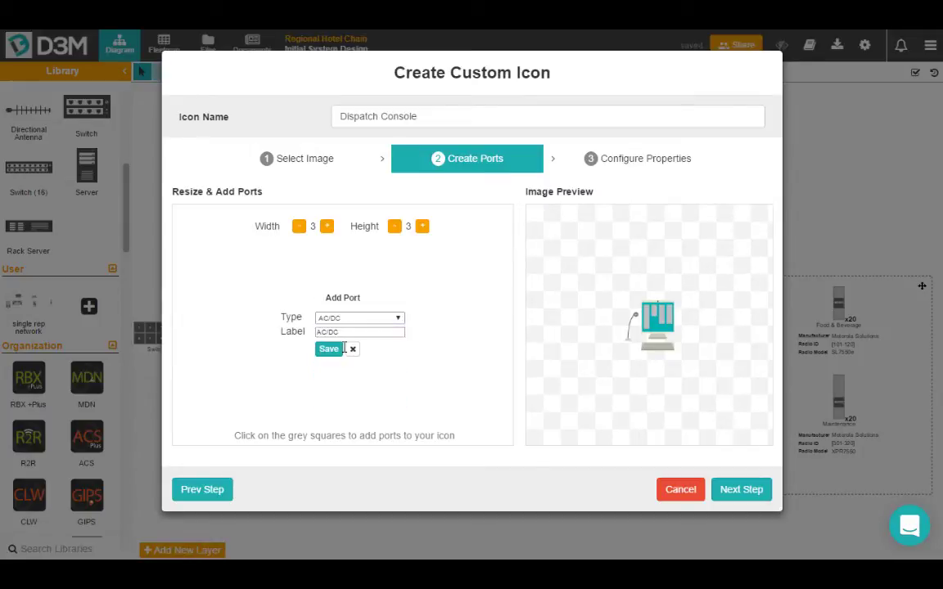
{"action": "type", "text": "Power"}
{"action": "left_click", "coordinate": [329, 348]}
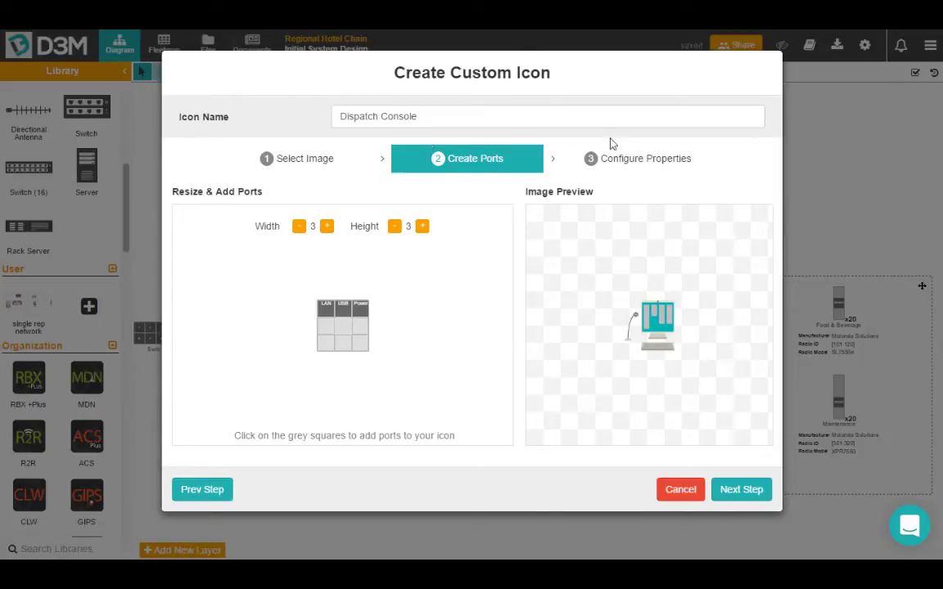
On the properties step, add a Make property with value Teldio.
{"action": "left_click", "coordinate": [648, 162]}
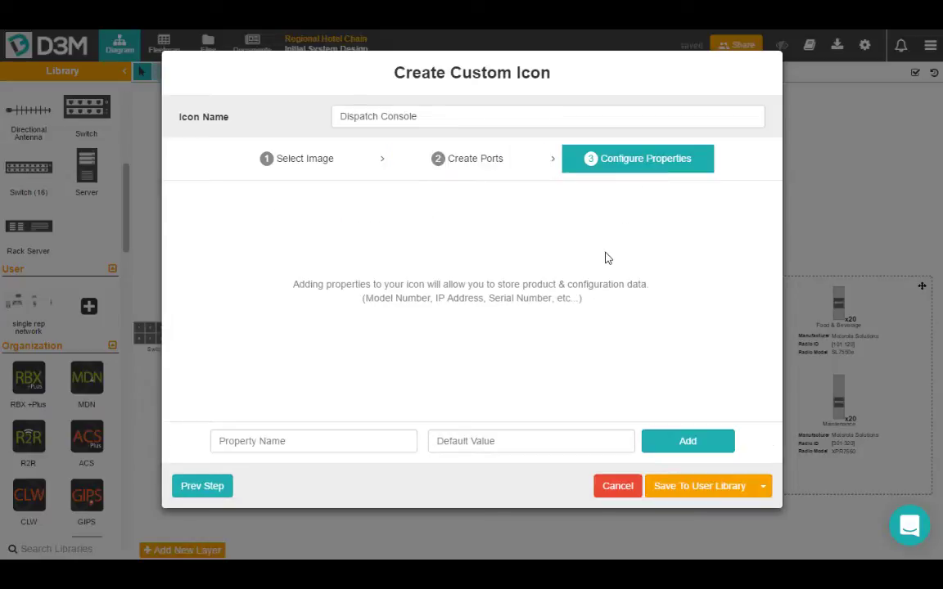
{"action": "left_click", "coordinate": [343, 441]}
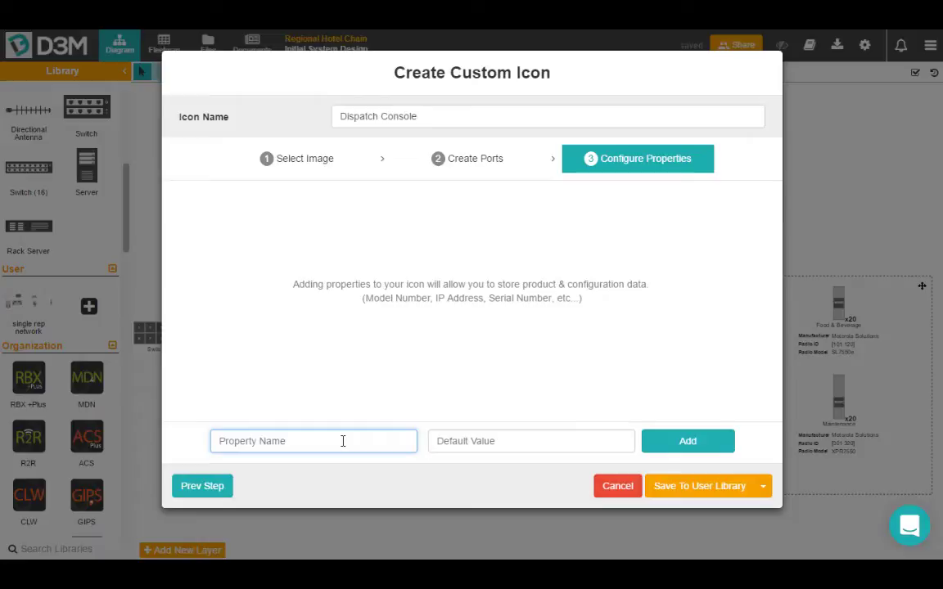
{"action": "type", "text": "Make"}
{"action": "key", "text": "Tab"}
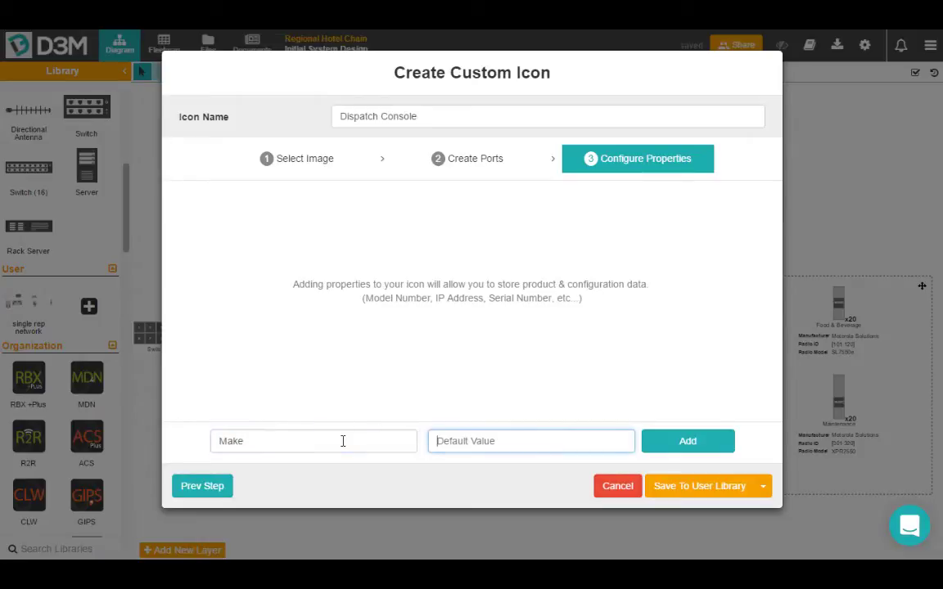
{"action": "type", "text": "Teldio"}
{"action": "left_click", "coordinate": [670, 446]}
Add a Model property with value Late 2016 and an IP property.
{"action": "type", "text": "Model"}
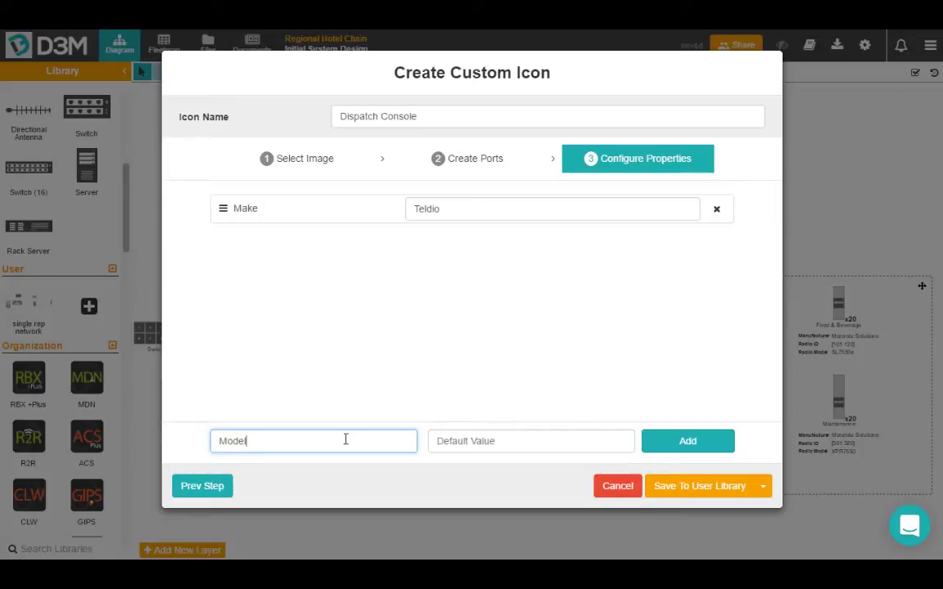
{"action": "key", "text": "Tab"}
{"action": "type", "text": "Late 2016"}
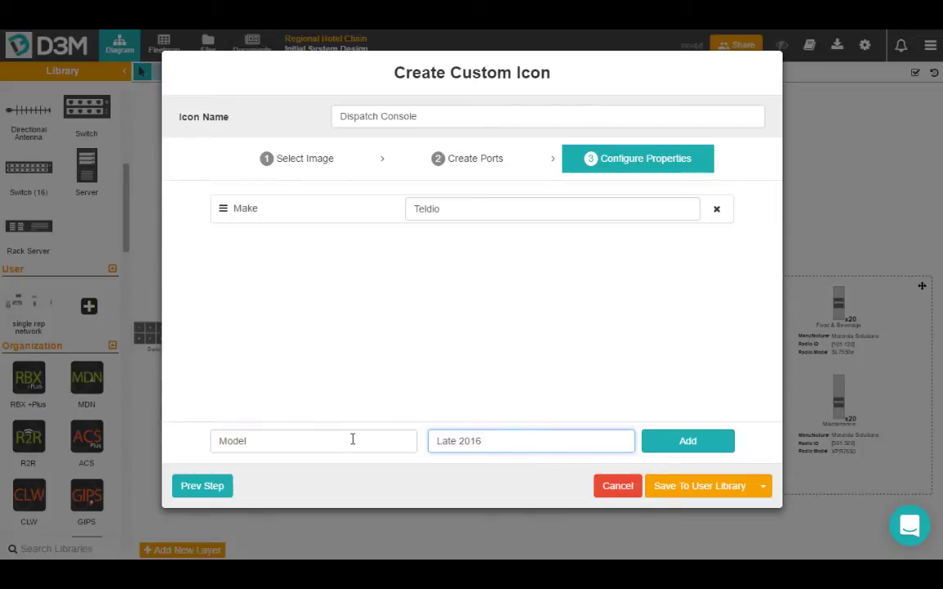
{"action": "left_click", "coordinate": [703, 440]}
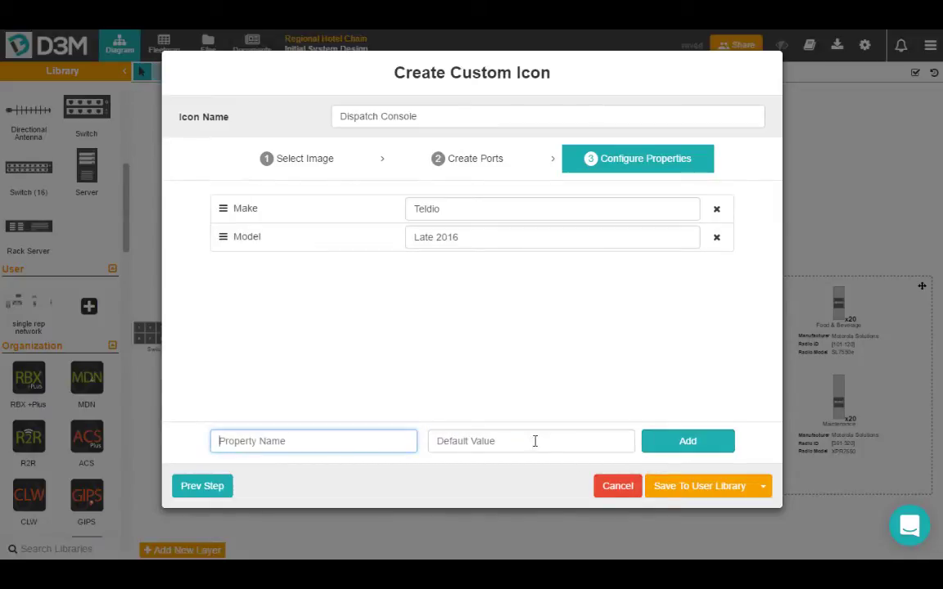
{"action": "left_click", "coordinate": [331, 447]}
{"action": "type", "text": "IP"}
{"action": "left_click", "coordinate": [691, 443]}
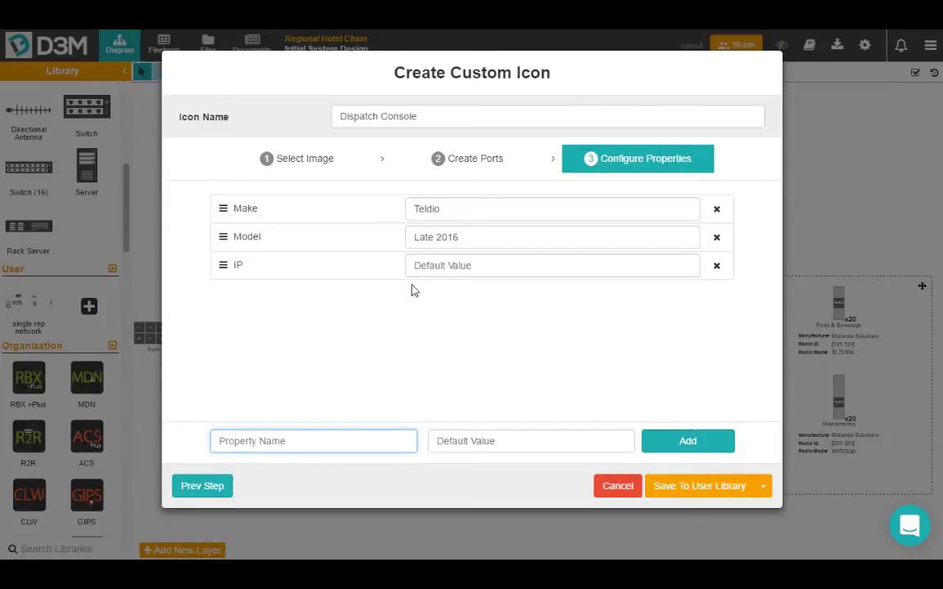
{"action": "left_click", "coordinate": [462, 266]}
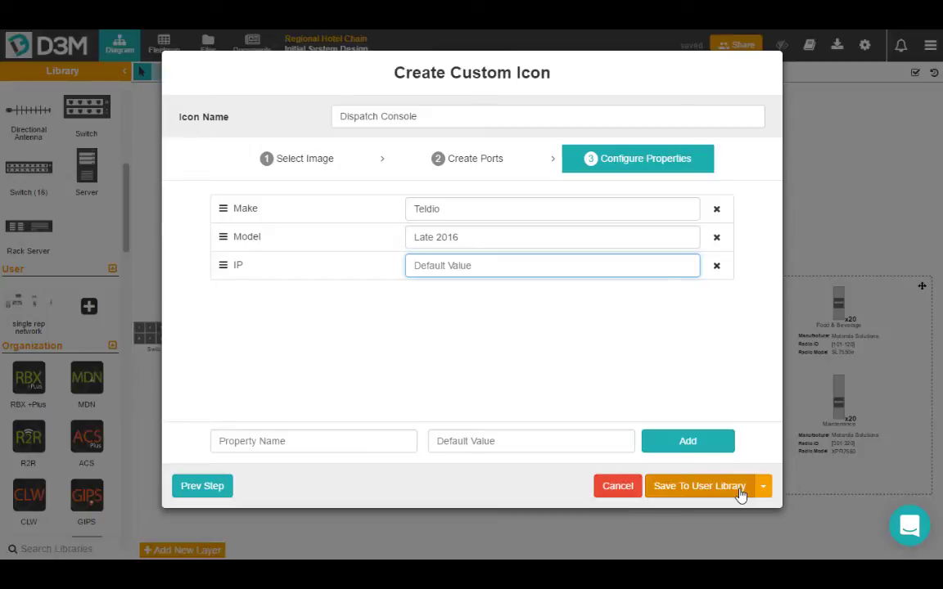
Save the Dispatch Console icon to the User library.
{"action": "left_click", "coordinate": [762, 490]}
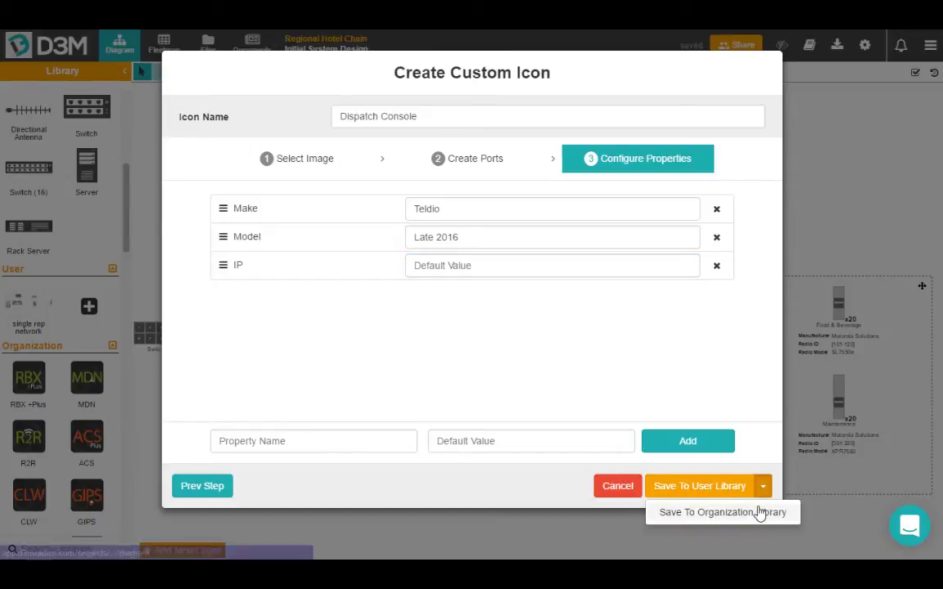
{"action": "left_click", "coordinate": [764, 390]}
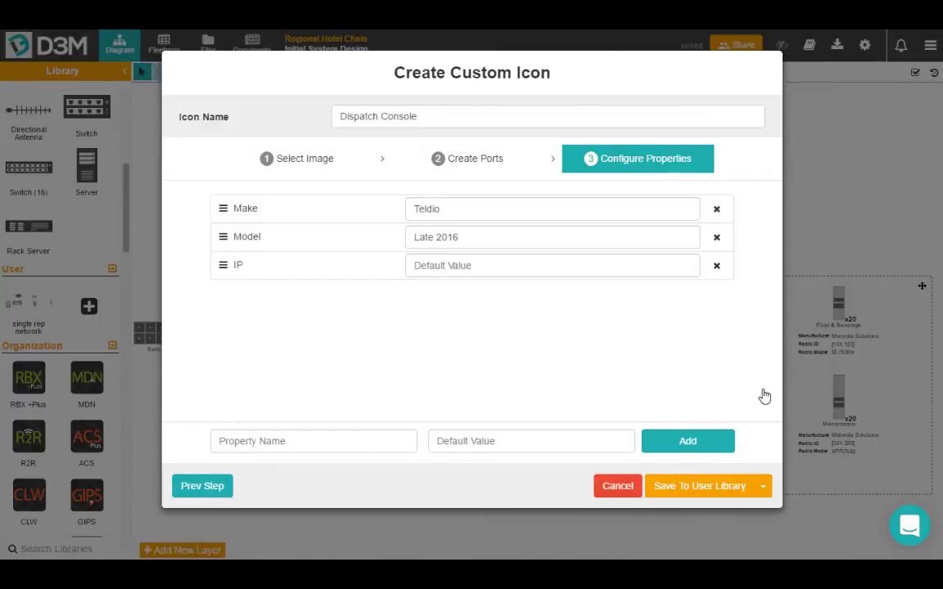
{"action": "left_click", "coordinate": [734, 489]}
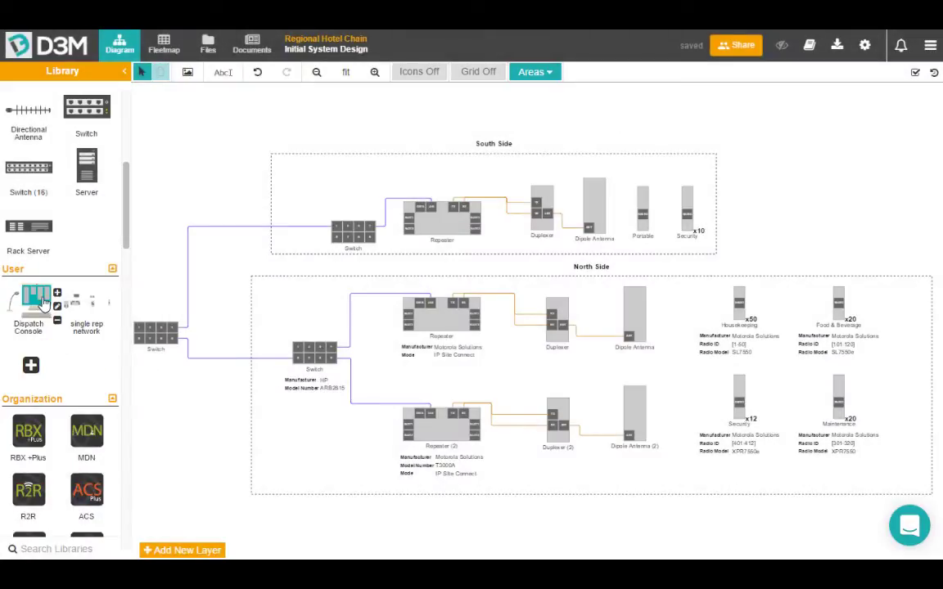
Drag Dispatch Console from the User library onto the canvas just right of South Side.
{"action": "left_click_drag", "start_coordinate": [41, 301], "coordinate": [734, 233]}
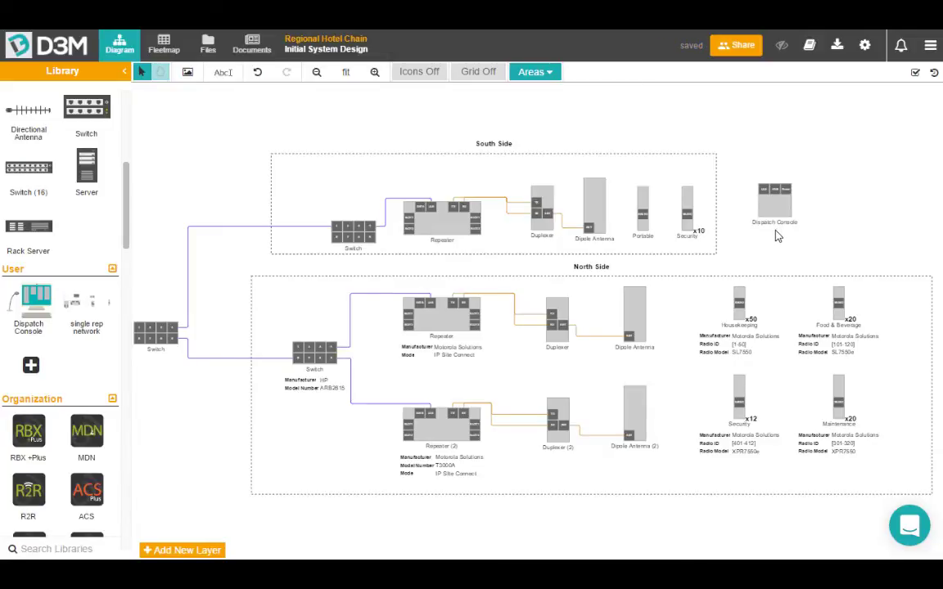
{"action": "mouse_move", "coordinate": [725, 187]}
{"action": "scroll", "coordinate": [842, 209], "scroll_direction": "down", "scroll_amount": 2}
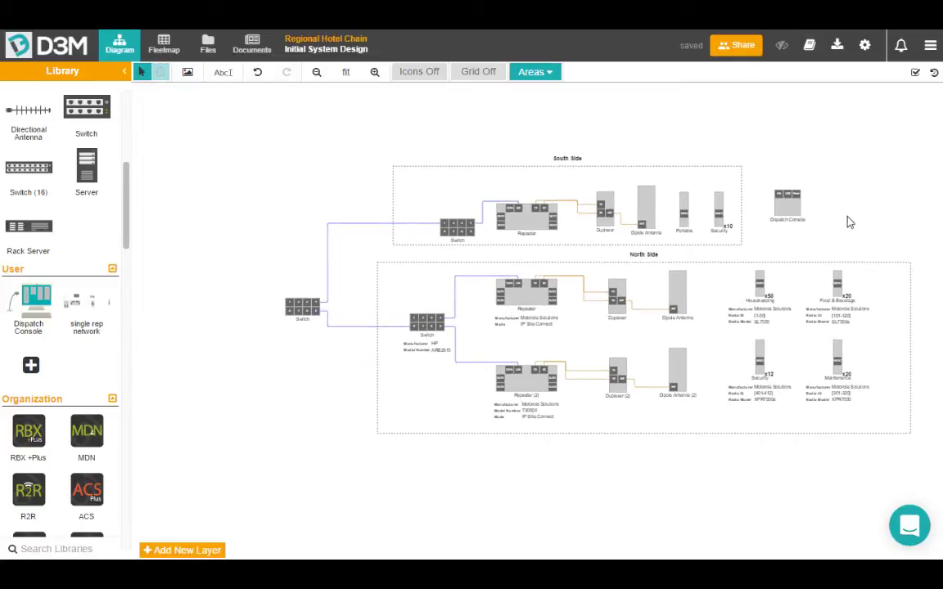
{"action": "left_click", "coordinate": [140, 75]}
Marquee-select the entire diagram and save it as an icon bundle named 'Hotel setup'.
{"action": "left_click_drag", "start_coordinate": [926, 460], "coordinate": [244, 132]}
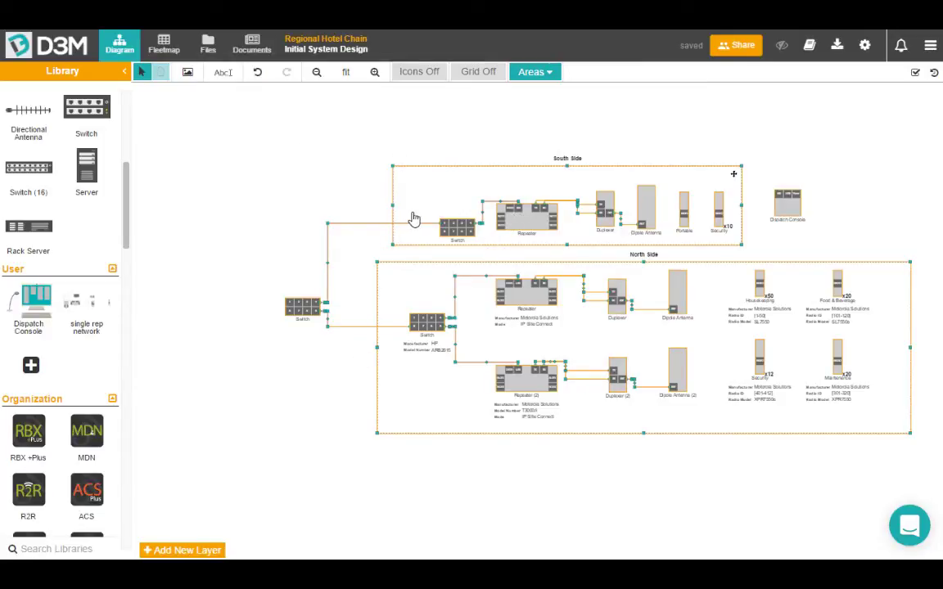
{"action": "right_click", "coordinate": [531, 222]}
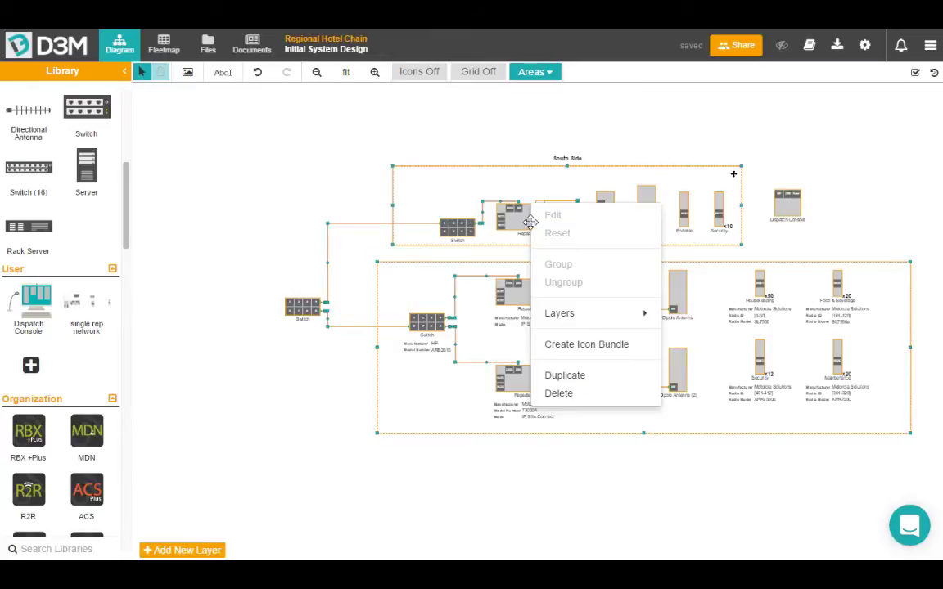
{"action": "left_click", "coordinate": [610, 349]}
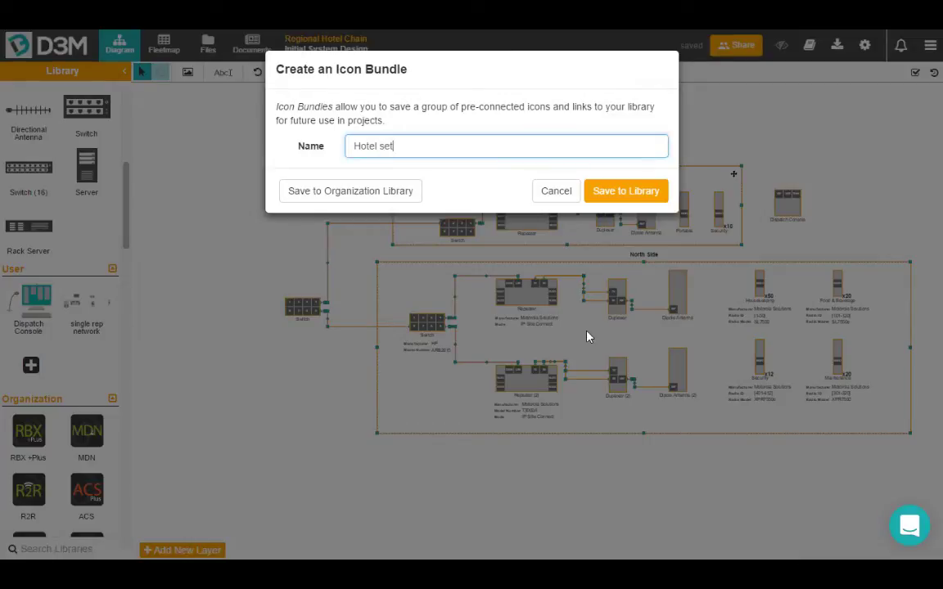
{"action": "left_click", "coordinate": [629, 188]}
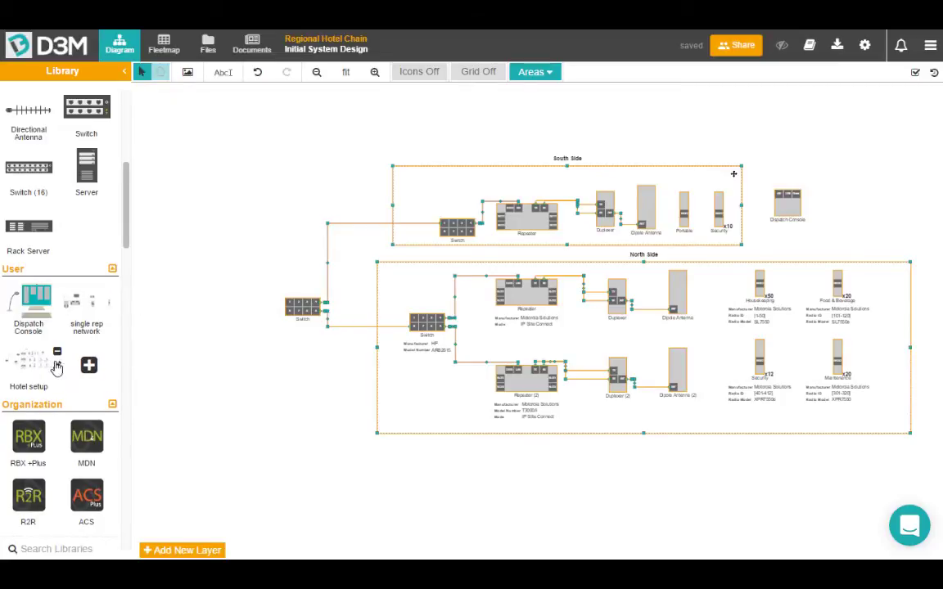
Pan the hotel network diagram up and left to make room below it.
{"action": "scroll", "coordinate": [127, 373], "scroll_direction": "down", "scroll_amount": 5}
{"action": "scroll", "coordinate": [127, 373], "scroll_direction": "up", "scroll_amount": 8}
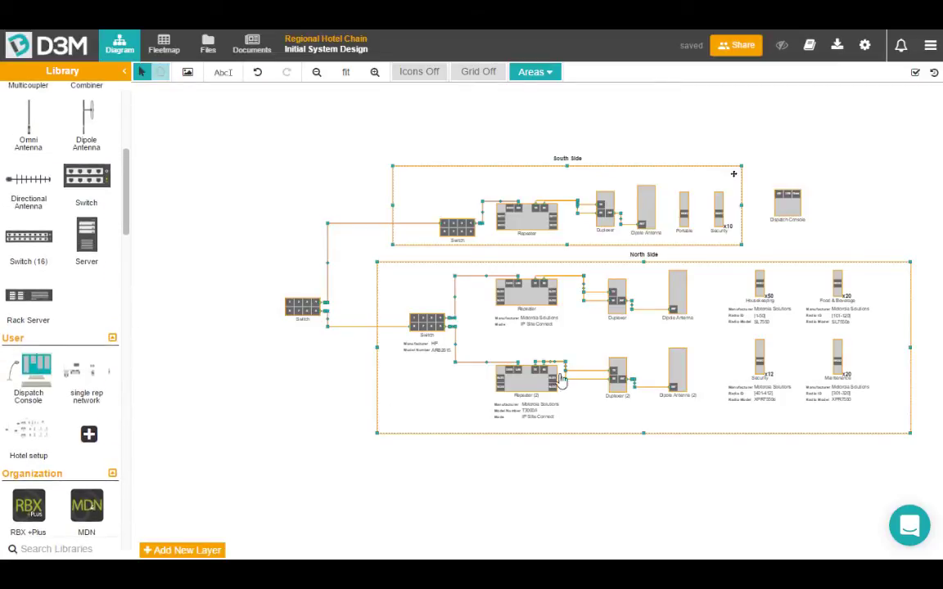
{"action": "left_click", "coordinate": [159, 72]}
{"action": "left_click_drag", "start_coordinate": [238, 262], "coordinate": [192, 114]}
{"action": "left_click_drag", "start_coordinate": [331, 425], "coordinate": [267, 305]}
{"action": "scroll", "coordinate": [268, 308], "scroll_direction": "down", "scroll_amount": 3}
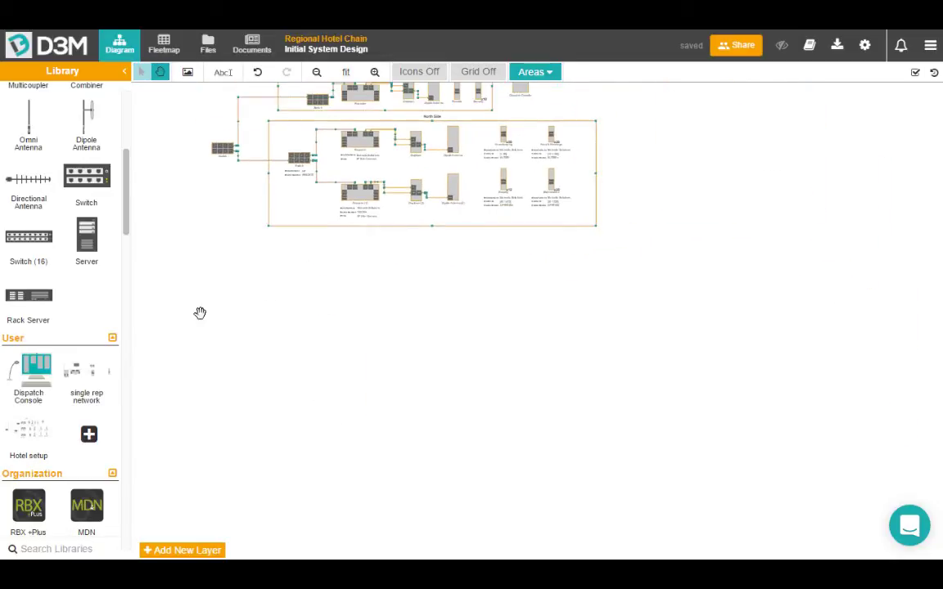
Drop a copy of Hotel setup from the User library below the diagram and frame both copies.
{"action": "left_click_drag", "start_coordinate": [28, 432], "coordinate": [275, 312]}
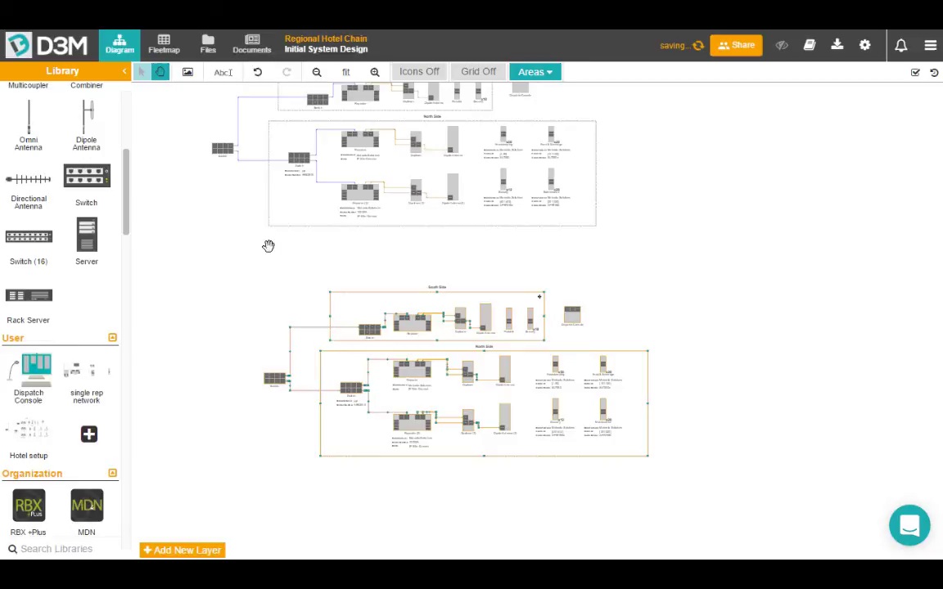
{"action": "left_click_drag", "start_coordinate": [268, 245], "coordinate": [342, 324]}
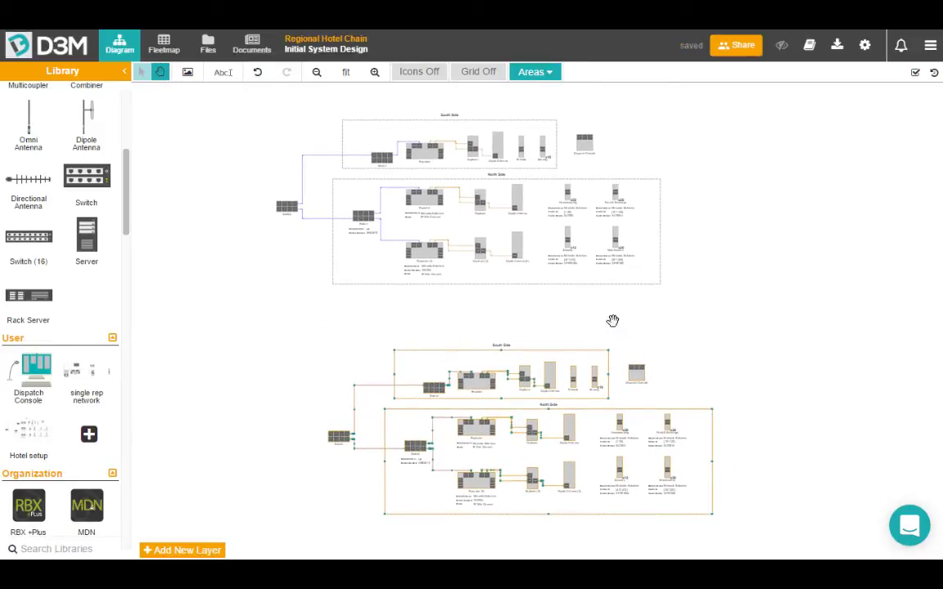
{"action": "scroll", "coordinate": [592, 401], "scroll_direction": "up", "scroll_amount": 1}
{"action": "scroll", "coordinate": [592, 401], "scroll_direction": "up", "scroll_amount": 1}
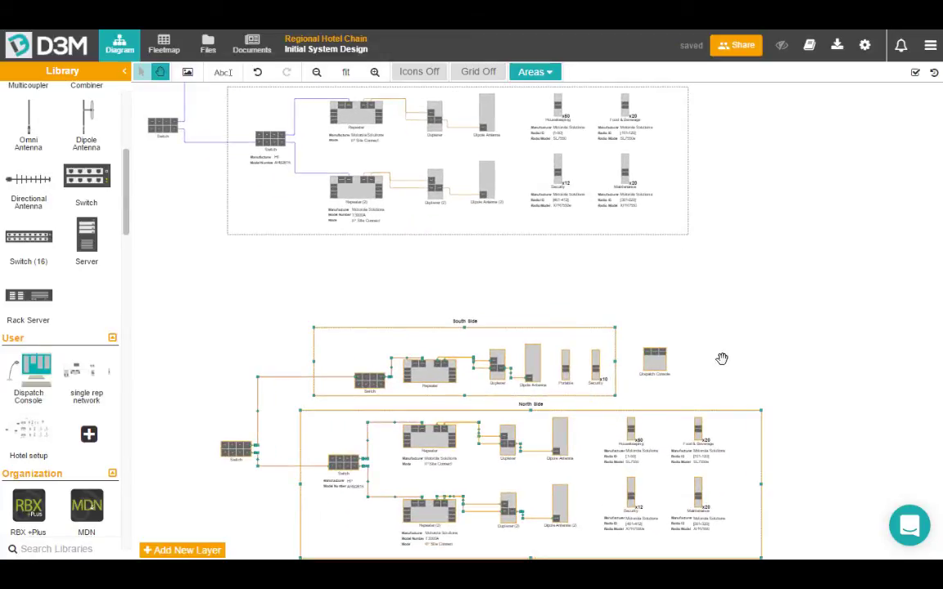
{"action": "left_click_drag", "start_coordinate": [246, 291], "coordinate": [352, 295]}
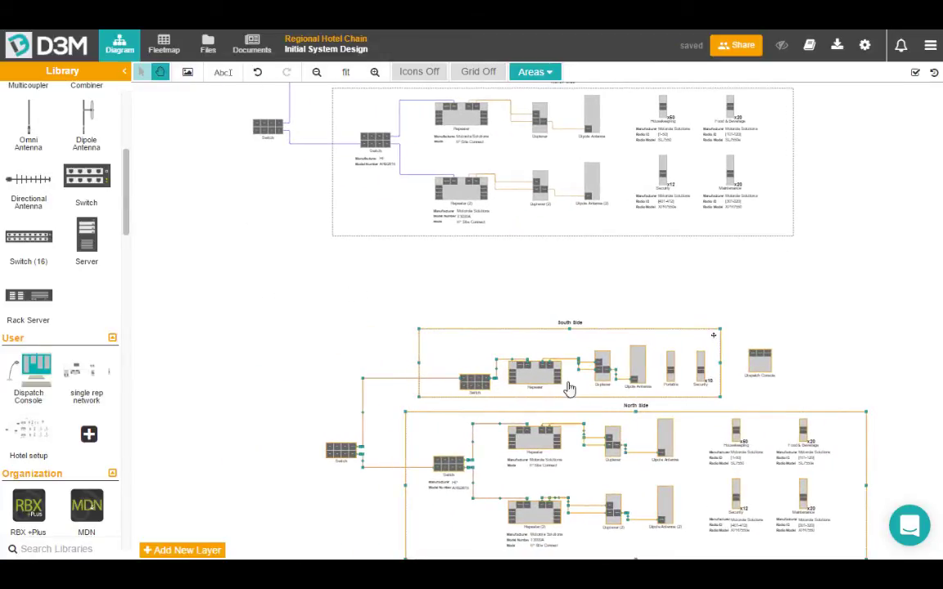
{"action": "scroll", "coordinate": [713, 233], "scroll_direction": "down", "scroll_amount": 2}
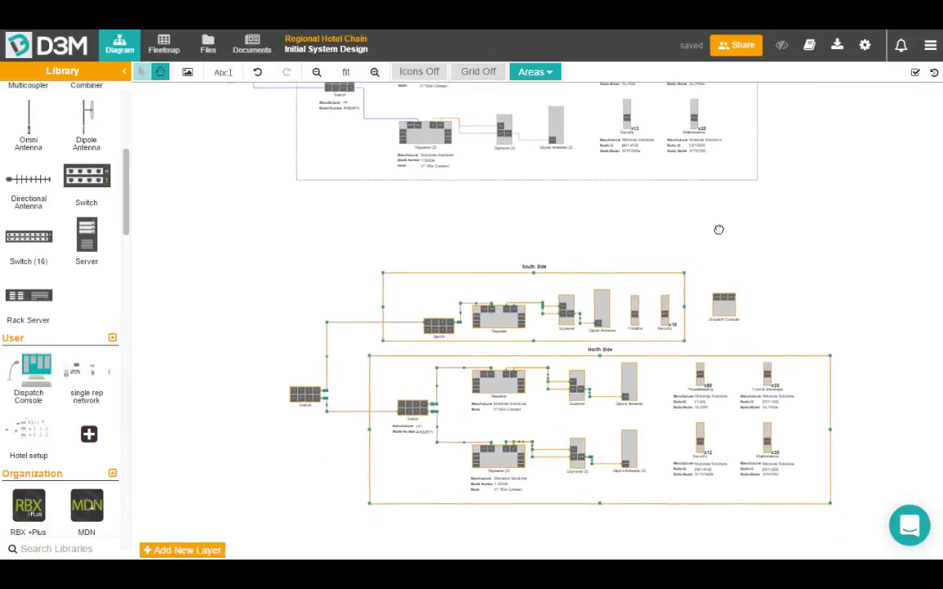
{"action": "left_click_drag", "start_coordinate": [479, 221], "coordinate": [465, 257]}
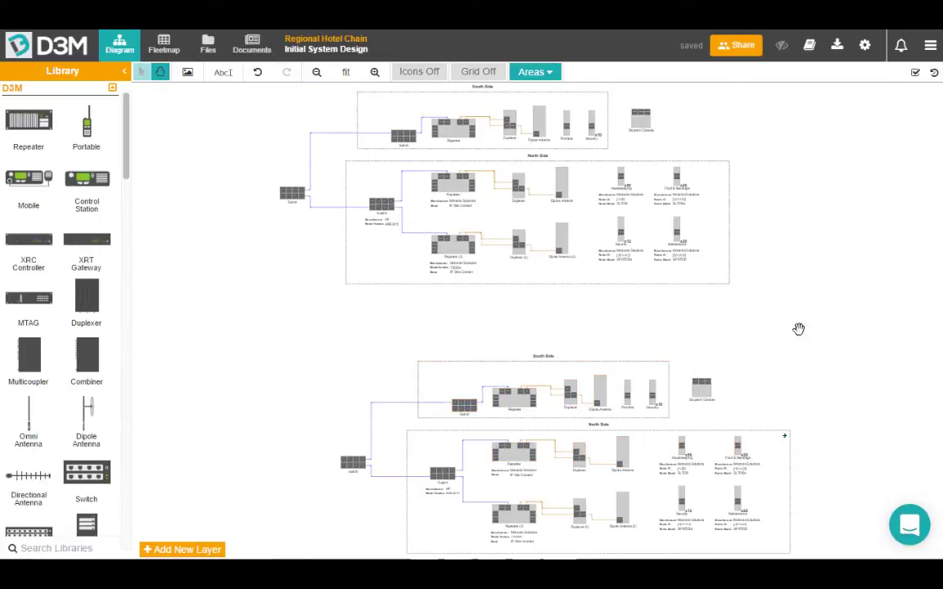
Open the project's Files page to check its file storage.
{"action": "left_click", "coordinate": [208, 51]}
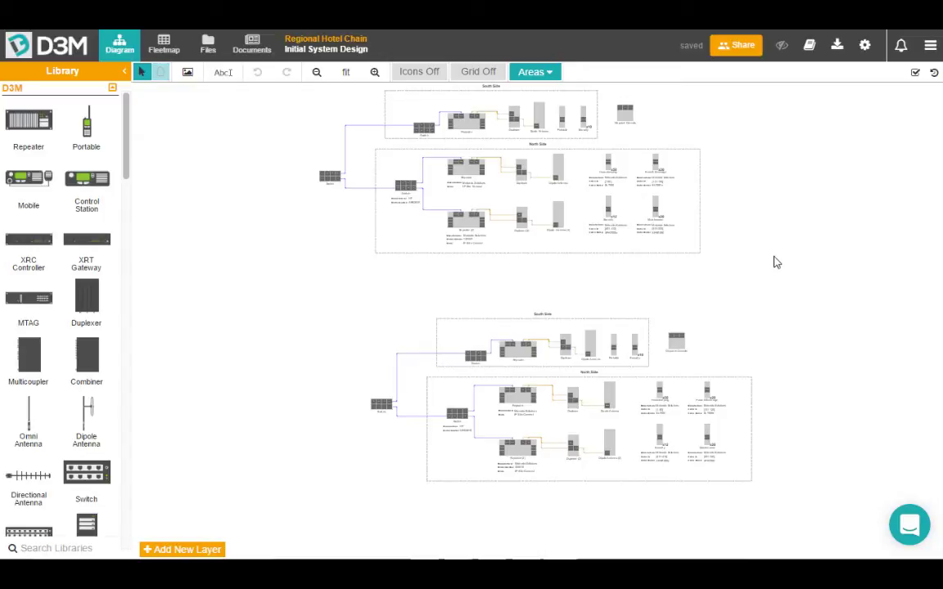
Review the project's export (download) options, then dismiss them.
{"action": "left_click", "coordinate": [838, 49]}
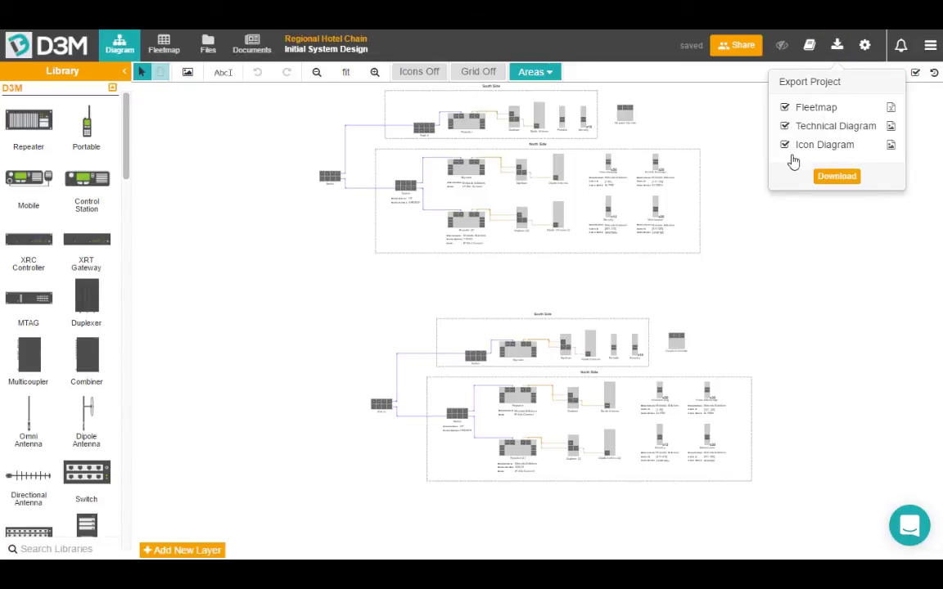
{"action": "left_click", "coordinate": [731, 122]}
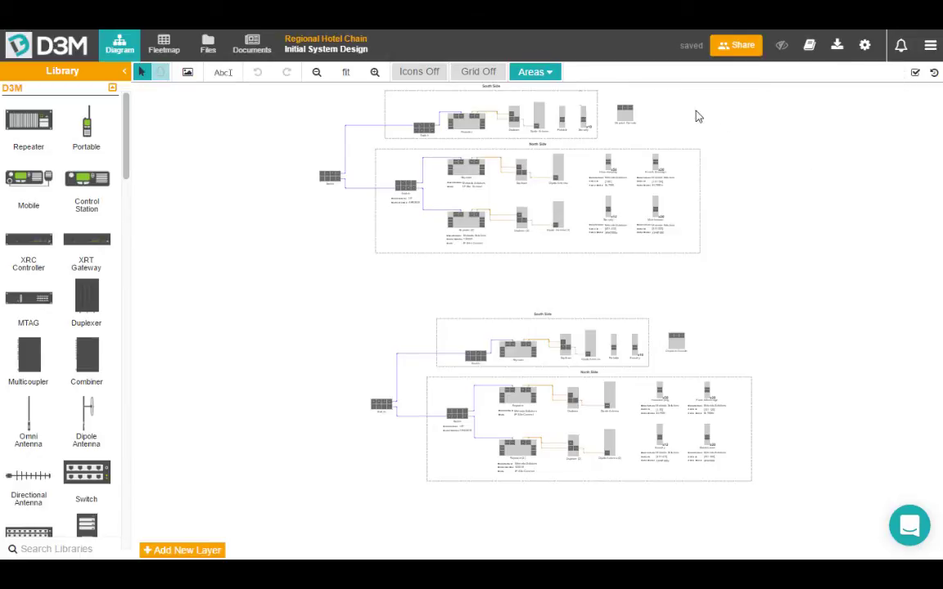
From the Documents page, start a new document titled Hotel Chain using the Sales Proposal template.
{"action": "left_click", "coordinate": [253, 46]}
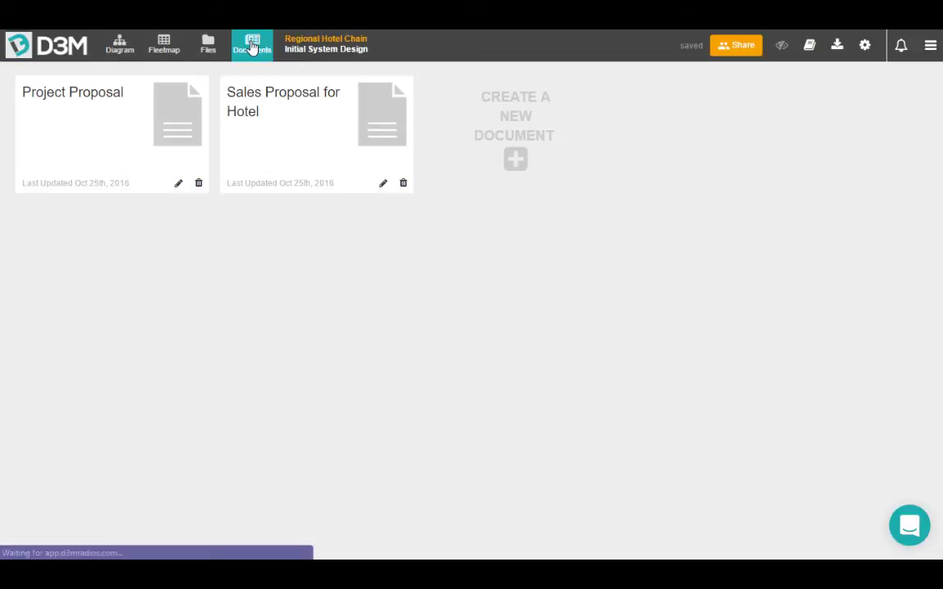
{"action": "left_click", "coordinate": [516, 160]}
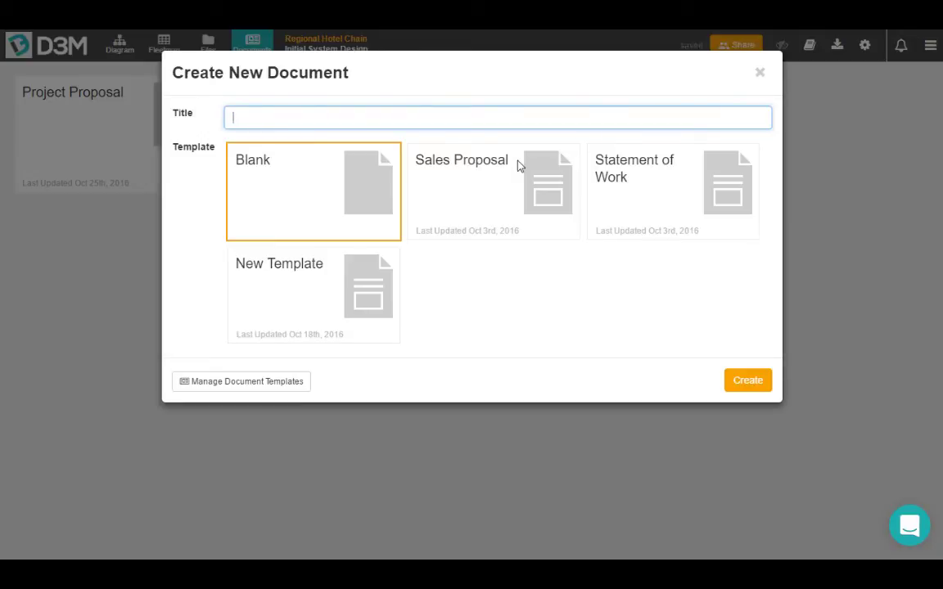
{"action": "type", "text": "Hotel Chain"}
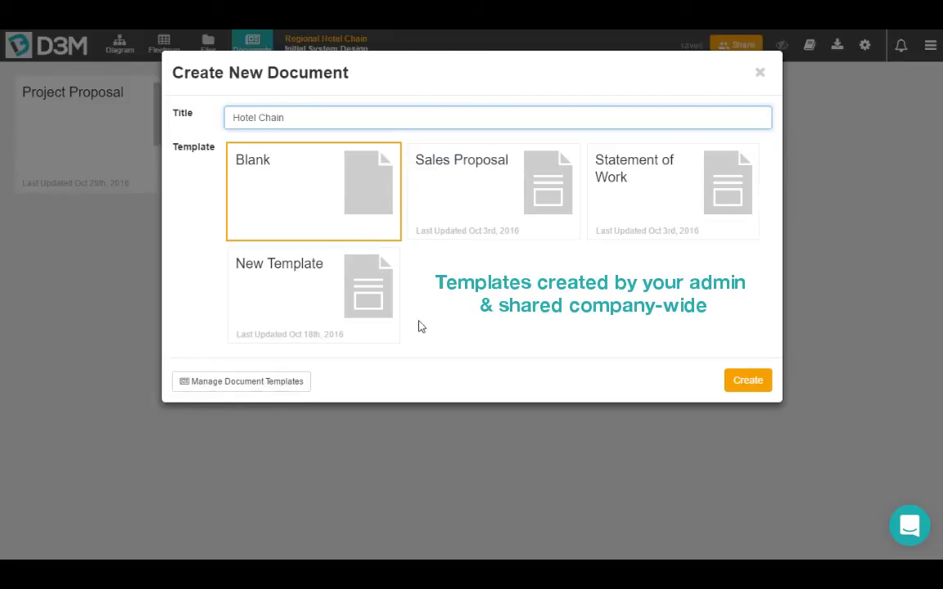
{"action": "left_click", "coordinate": [494, 196]}
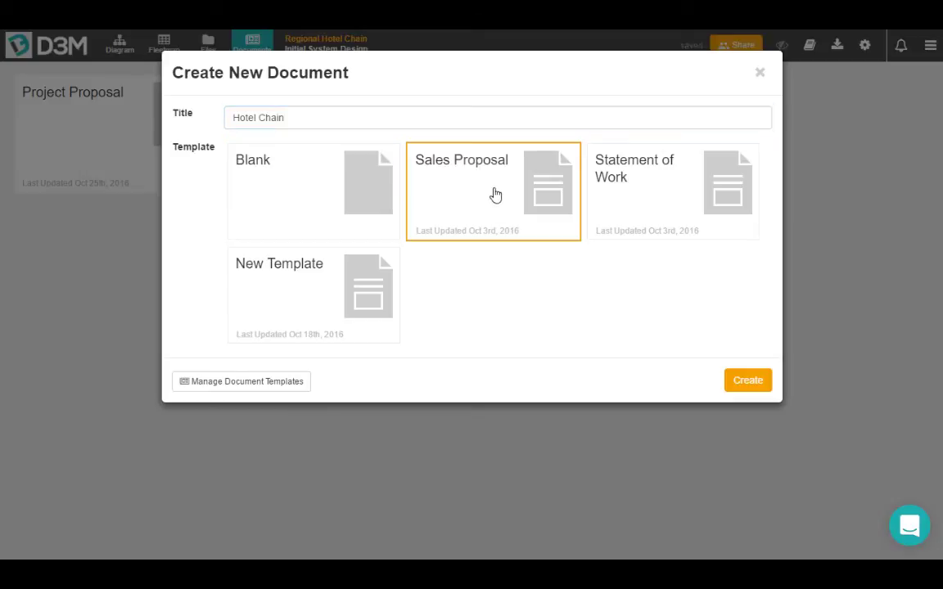
Create the Hotel Chain document and scroll down to its 3. Solution Configuration diagram.
{"action": "left_click", "coordinate": [748, 382]}
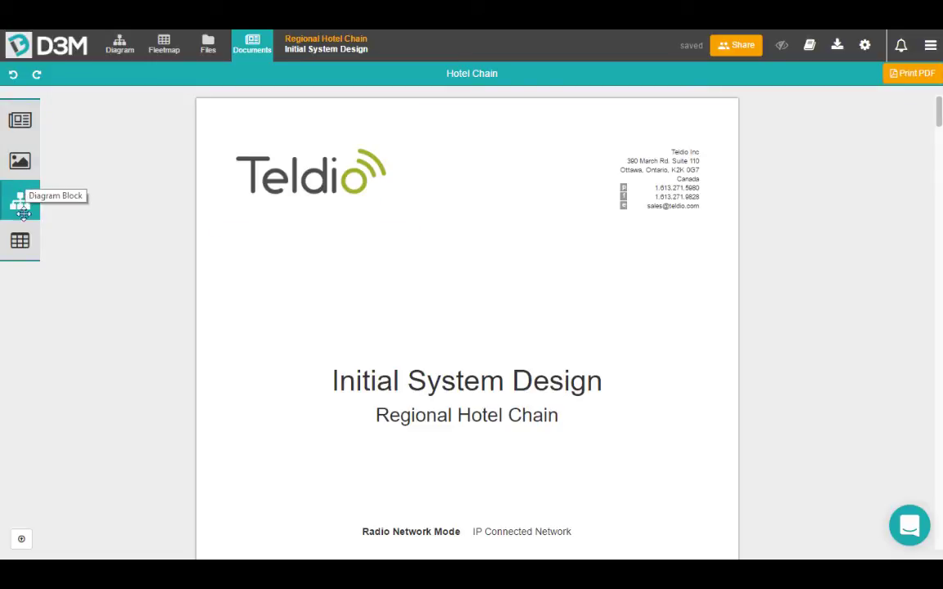
{"action": "scroll", "coordinate": [425, 250], "scroll_direction": "down", "scroll_amount": 3}
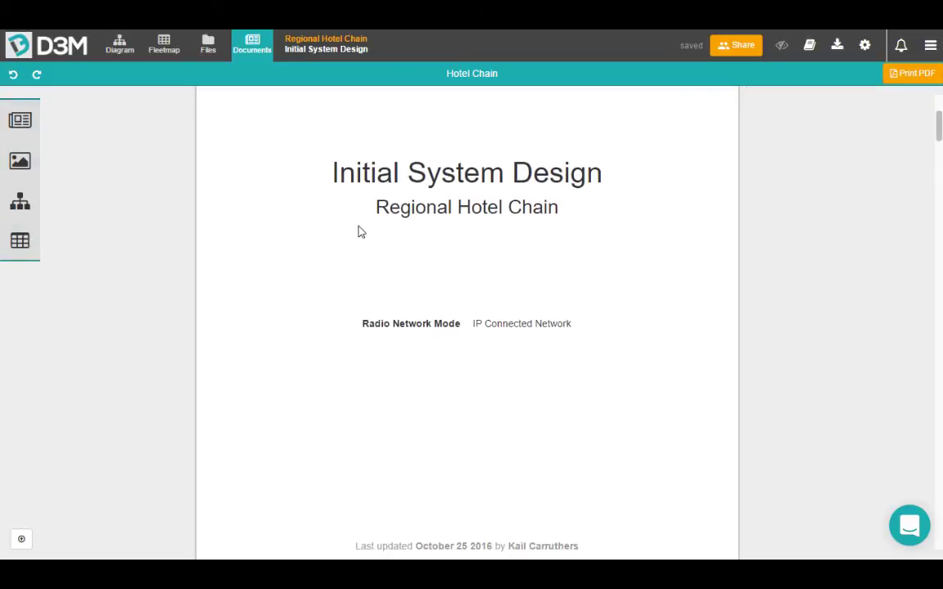
{"action": "scroll", "coordinate": [358, 232], "scroll_direction": "down", "scroll_amount": 3}
{"action": "scroll", "coordinate": [357, 232], "scroll_direction": "down", "scroll_amount": 3}
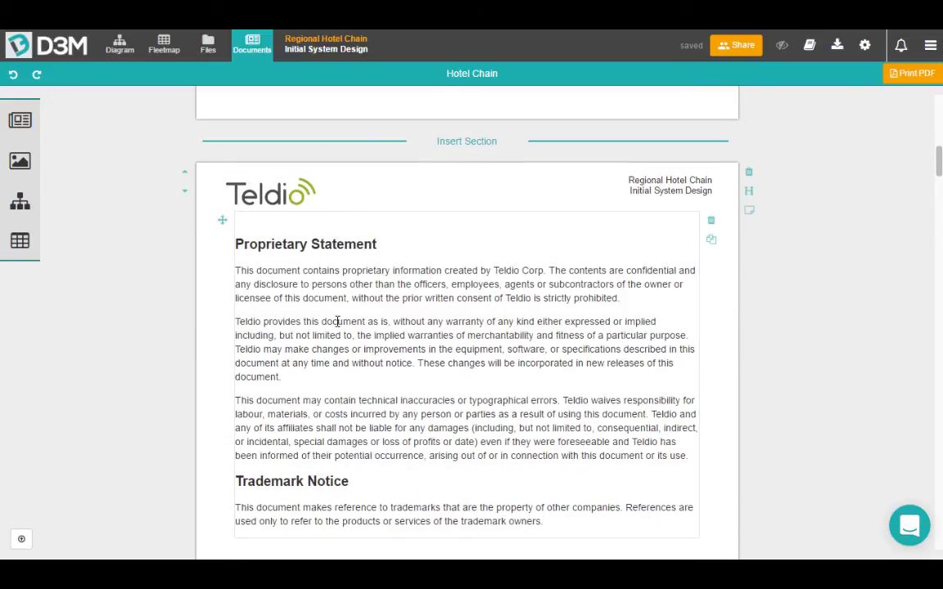
{"action": "scroll", "coordinate": [470, 310], "scroll_direction": "down", "scroll_amount": 8}
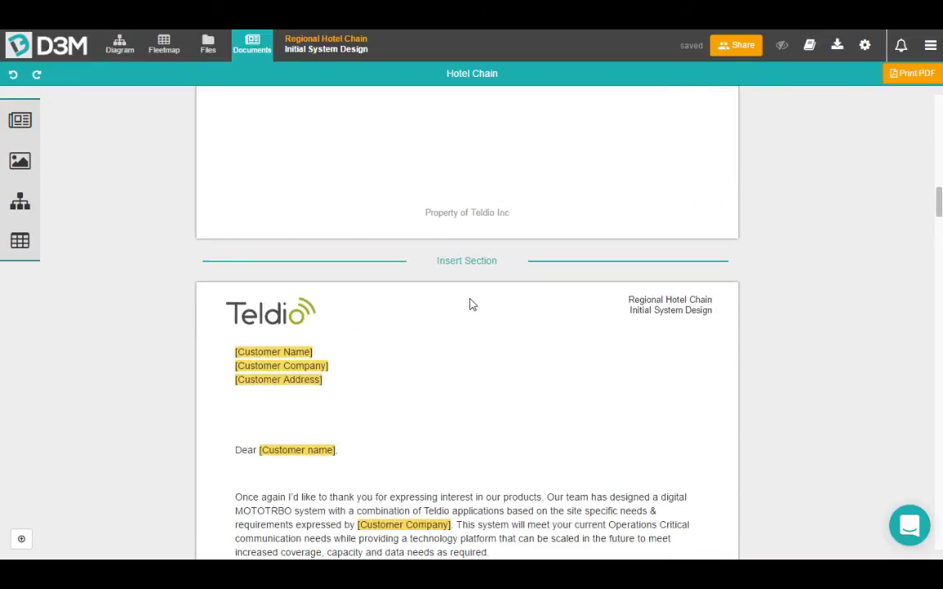
{"action": "scroll", "coordinate": [471, 303], "scroll_direction": "down", "scroll_amount": 6}
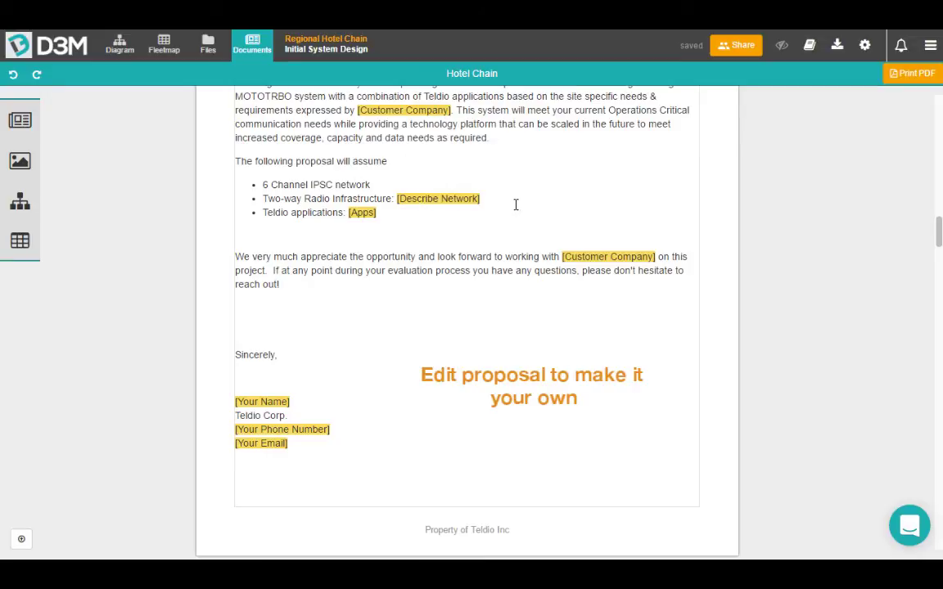
{"action": "scroll", "coordinate": [536, 203], "scroll_direction": "down", "scroll_amount": 6}
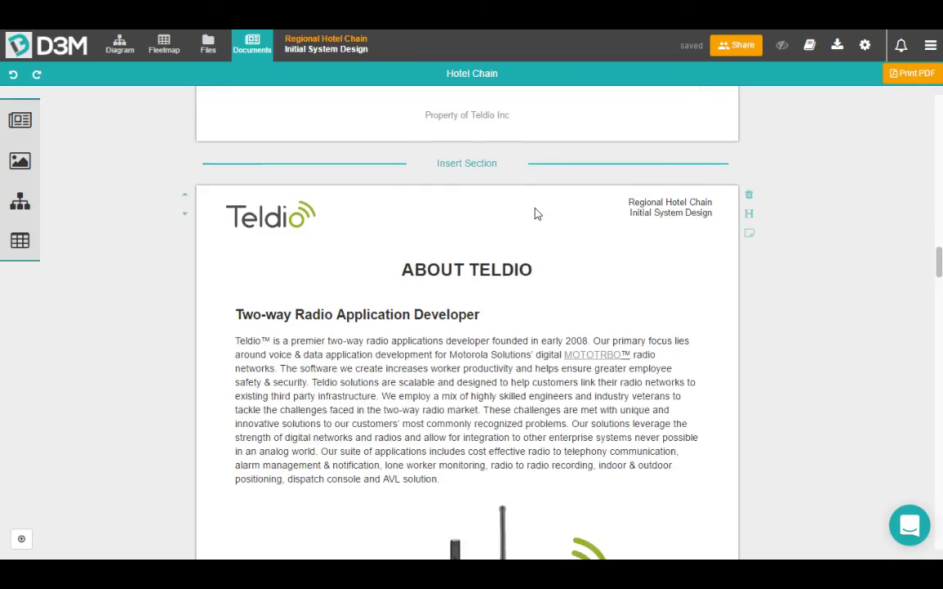
{"action": "scroll", "coordinate": [536, 205], "scroll_direction": "down", "scroll_amount": 4}
{"action": "scroll", "coordinate": [536, 214], "scroll_direction": "down", "scroll_amount": 15}
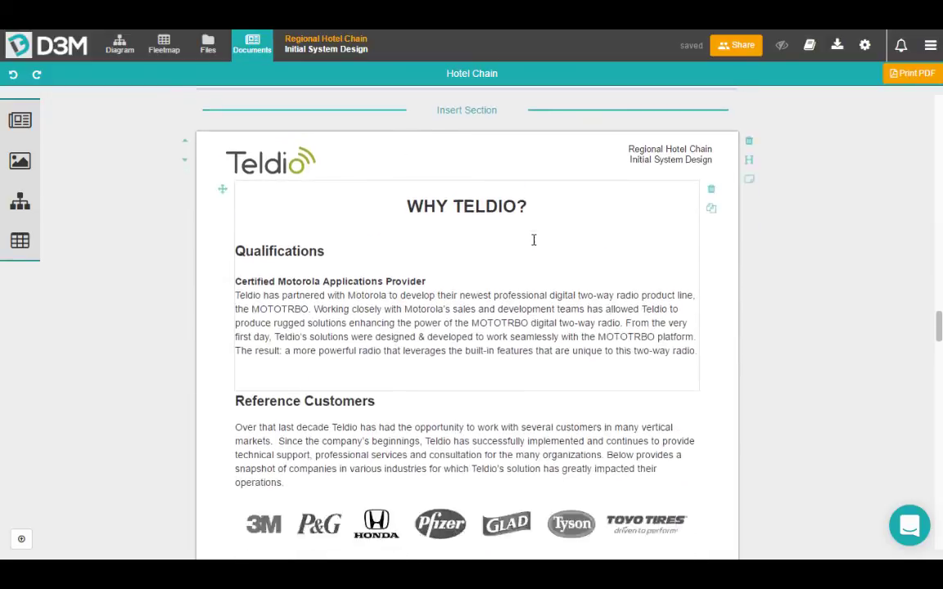
{"action": "scroll", "coordinate": [536, 245], "scroll_direction": "down", "scroll_amount": 15}
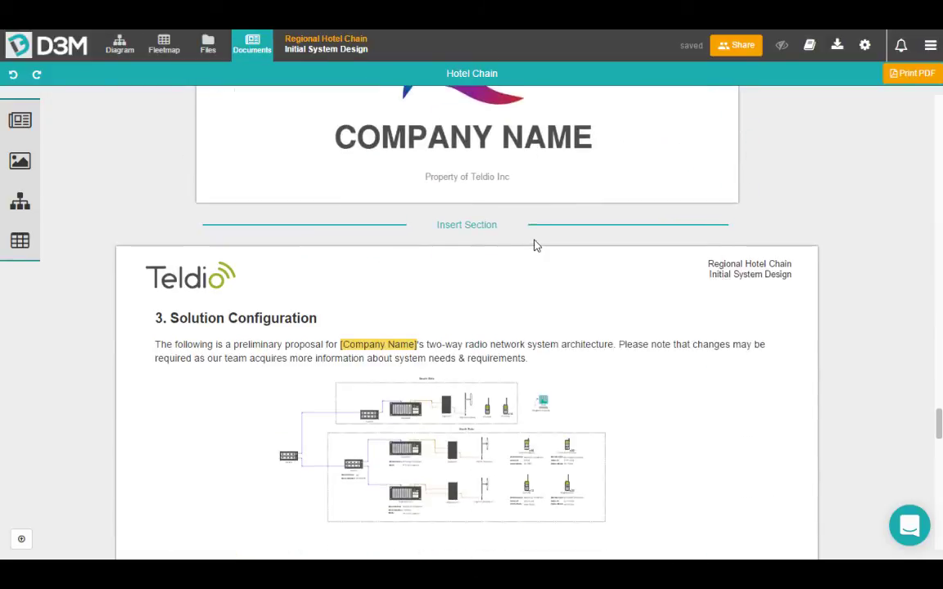
{"action": "mouse_move", "coordinate": [257, 266]}
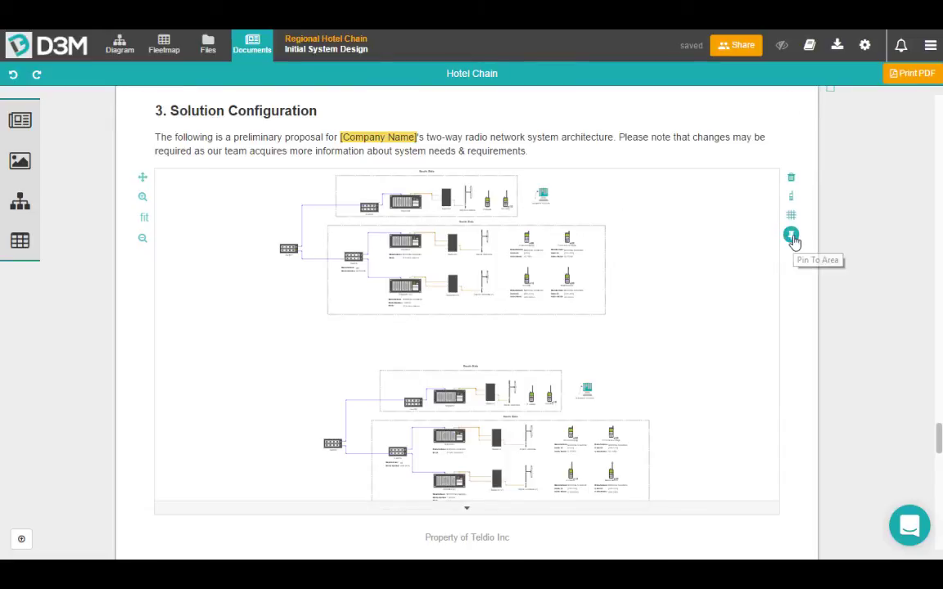
Pin the Solution Configuration diagram to the North Side area.
{"action": "left_click", "coordinate": [791, 236]}
{"action": "left_click", "coordinate": [829, 275]}
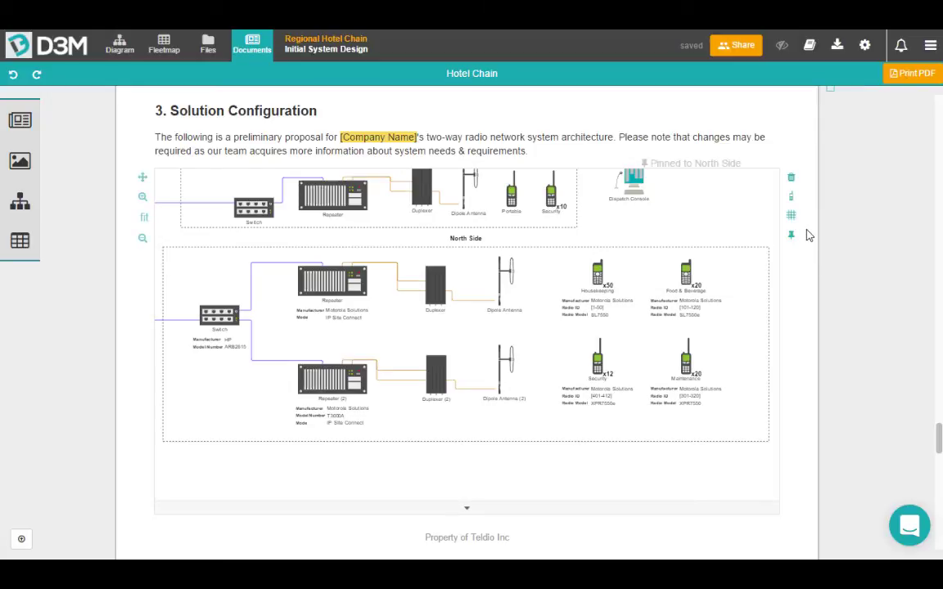
Add equipment tables for all fleetmaps under 4. Equipment Listing and review the result.
{"action": "scroll", "coordinate": [802, 225], "scroll_direction": "down", "scroll_amount": 6}
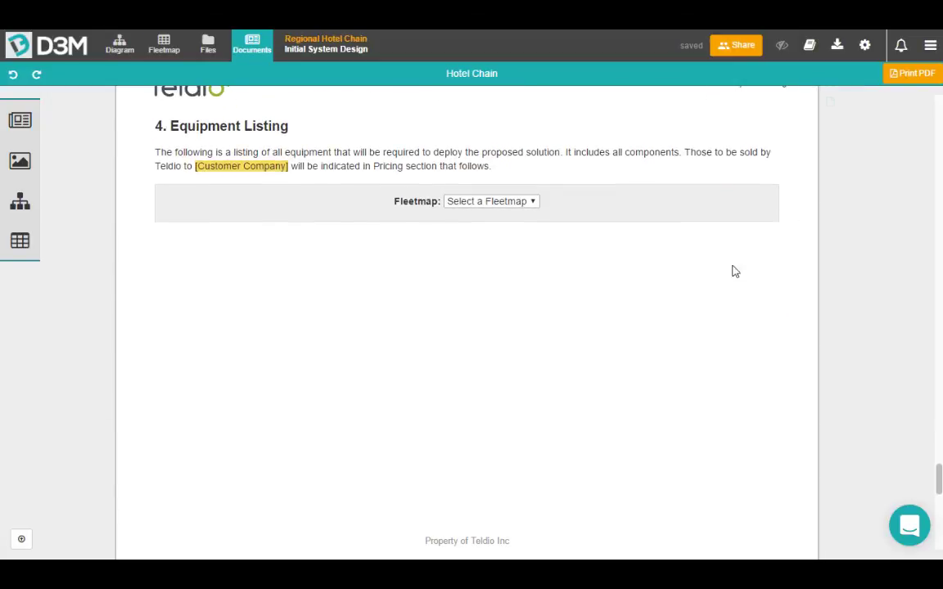
{"action": "left_click", "coordinate": [491, 204]}
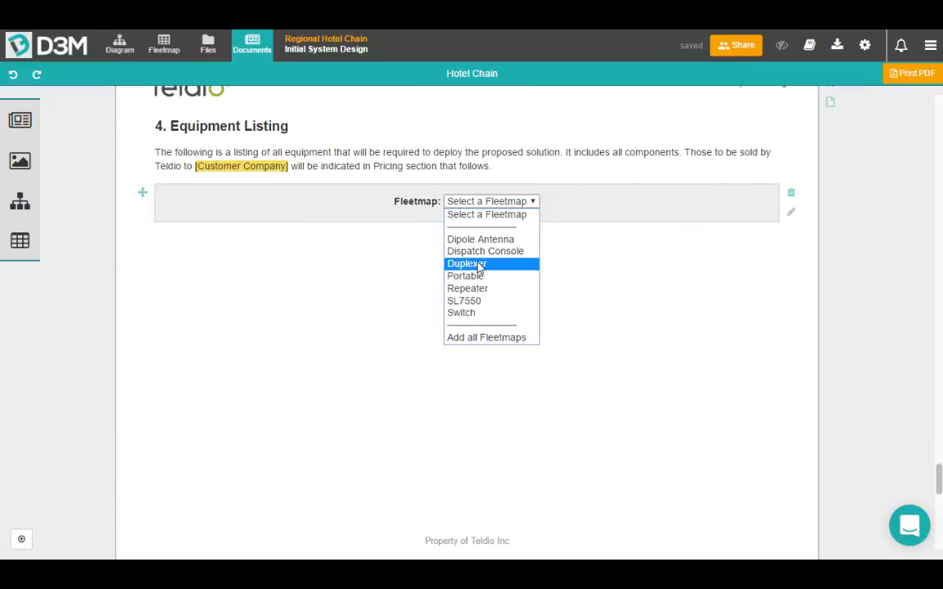
{"action": "left_click", "coordinate": [508, 338]}
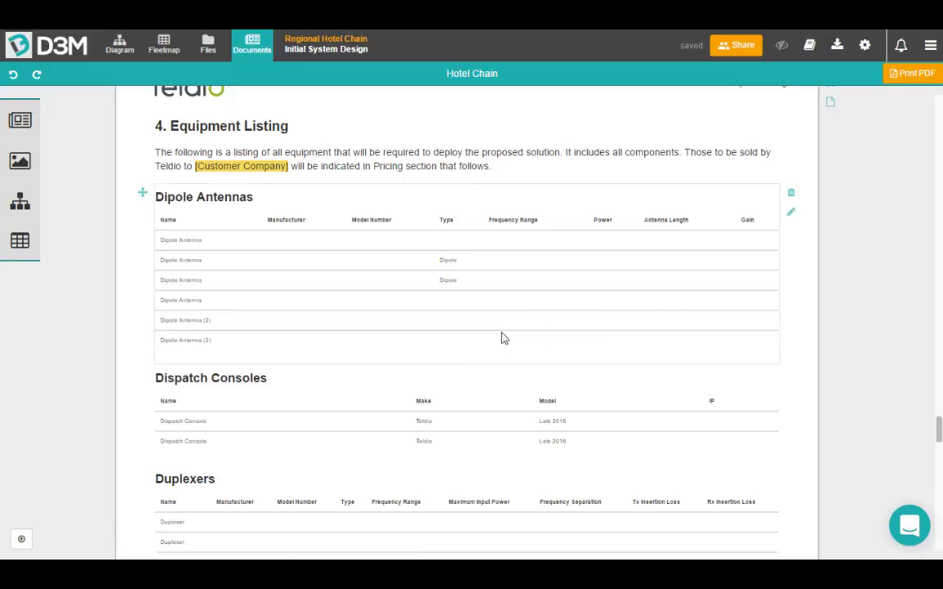
{"action": "scroll", "coordinate": [491, 328], "scroll_direction": "down", "scroll_amount": 8}
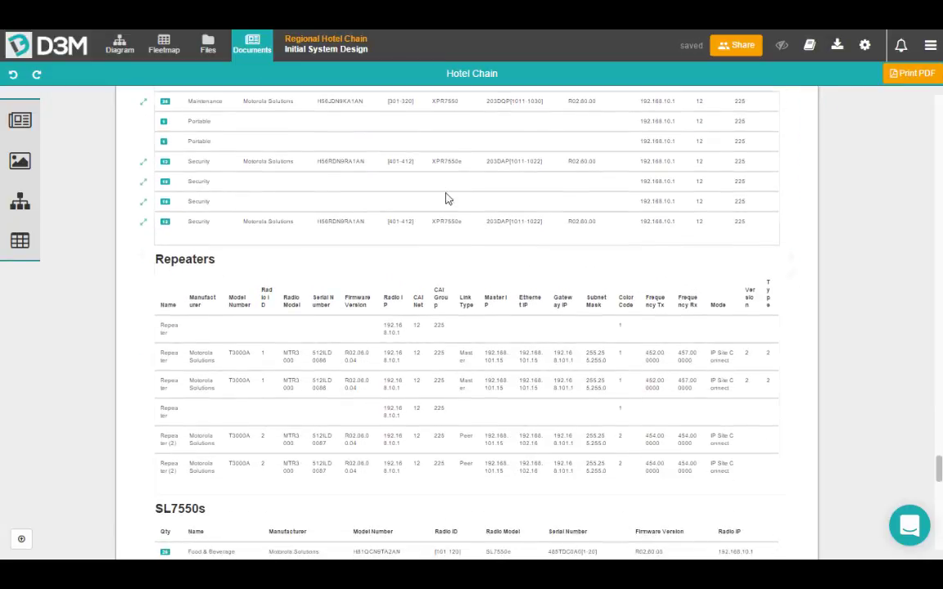
{"action": "scroll", "coordinate": [433, 279], "scroll_direction": "down", "scroll_amount": 3}
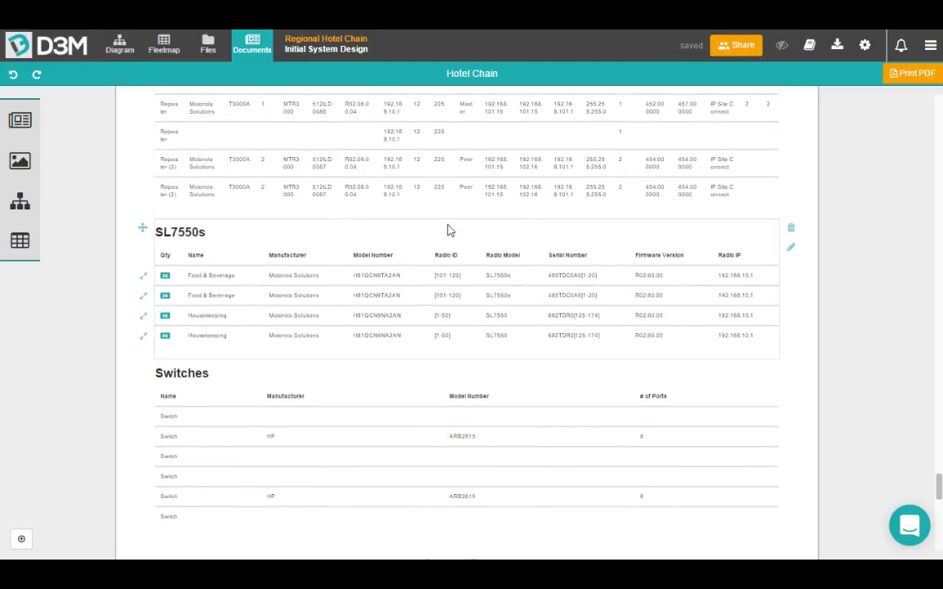
{"action": "scroll", "coordinate": [546, 301], "scroll_direction": "up", "scroll_amount": 20}
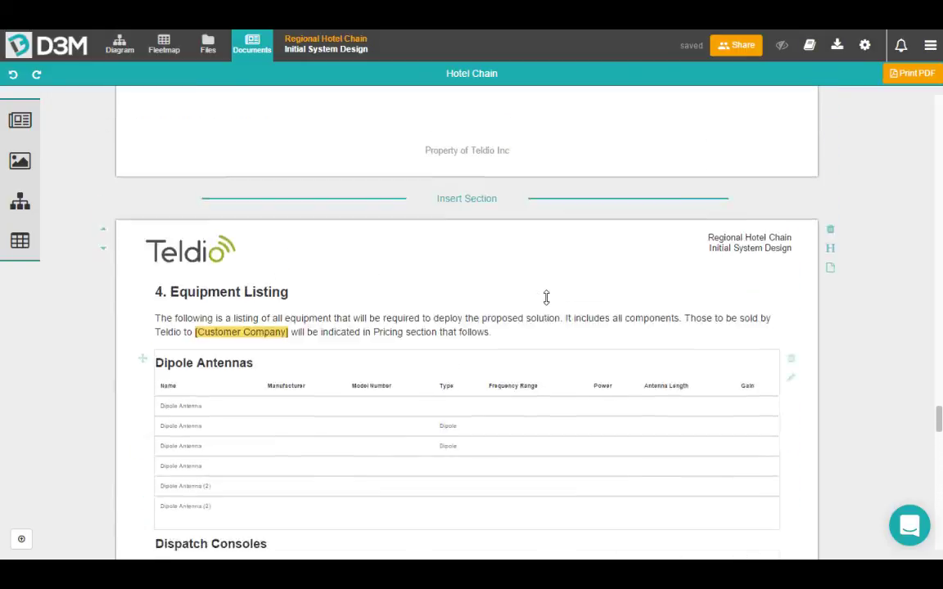
{"action": "scroll", "coordinate": [546, 298], "scroll_direction": "up", "scroll_amount": 5}
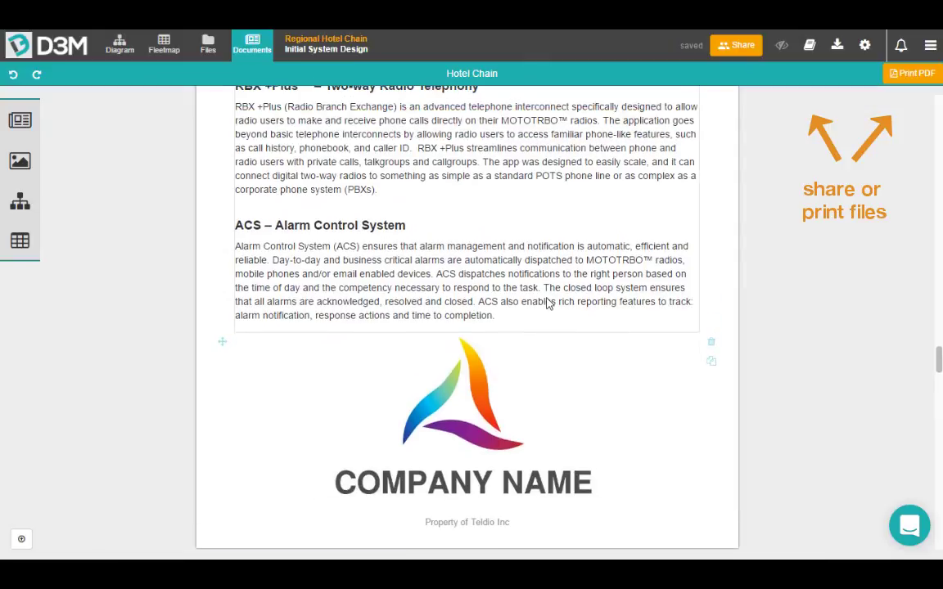
Copy the Hotel Chain document's share link and open an incognito browser window.
{"action": "left_click", "coordinate": [733, 50]}
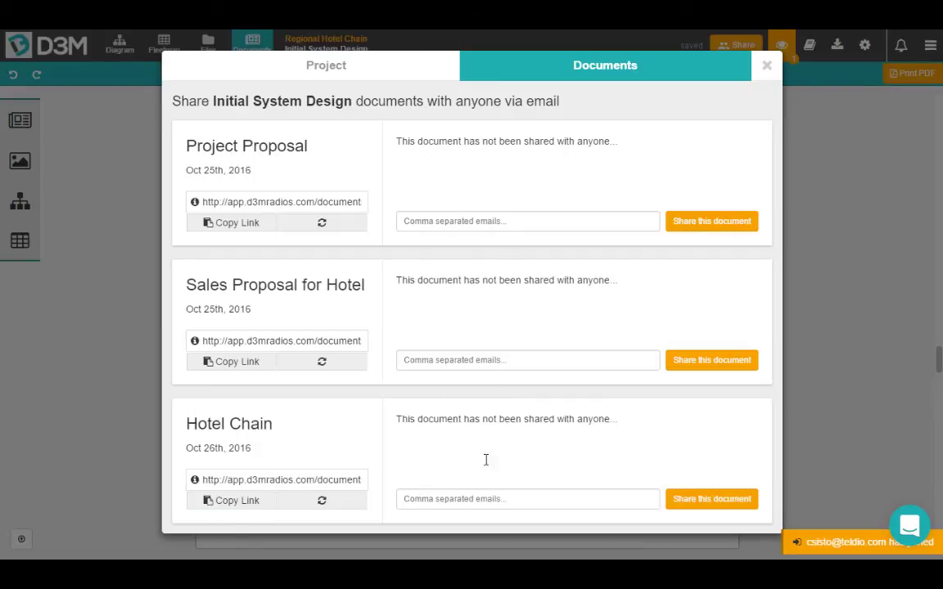
{"action": "left_click", "coordinate": [246, 502]}
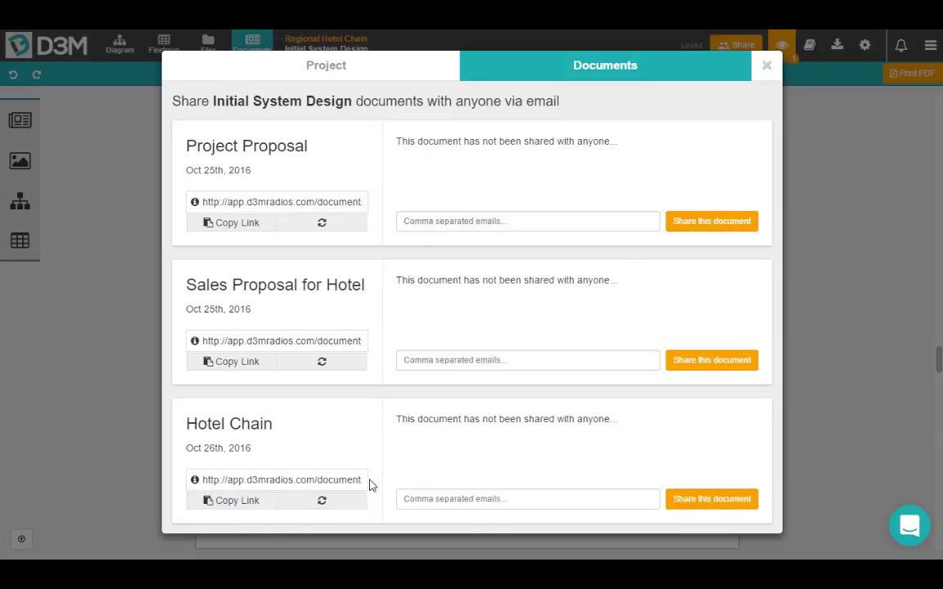
{"action": "key", "text": "ctrl+shift+n"}
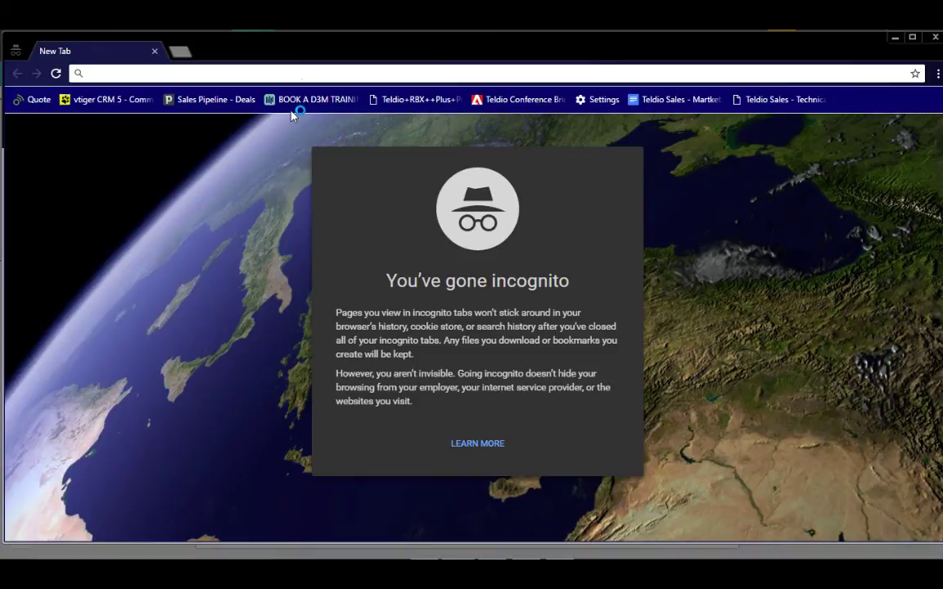
Paste the Hotel Chain share link into Chrome's address bar and load the document.
{"action": "key", "text": "Return"}
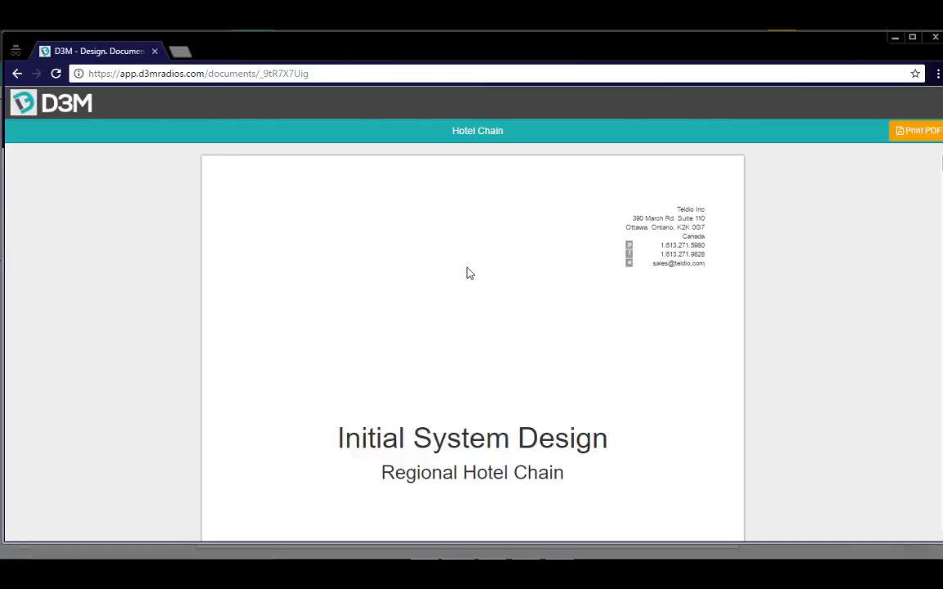
In the shared document's diagram, zoom in and back out, then display equipment as port blocks.
{"action": "scroll", "coordinate": [470, 274], "scroll_direction": "down", "scroll_amount": 3}
{"action": "scroll", "coordinate": [470, 273], "scroll_direction": "down", "scroll_amount": 15}
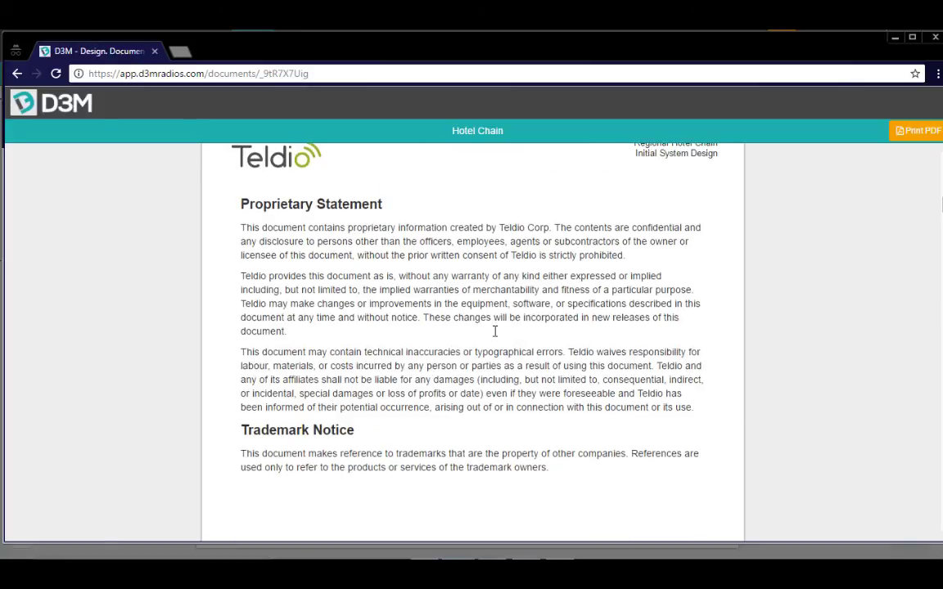
{"action": "scroll", "coordinate": [494, 332], "scroll_direction": "down", "scroll_amount": 20}
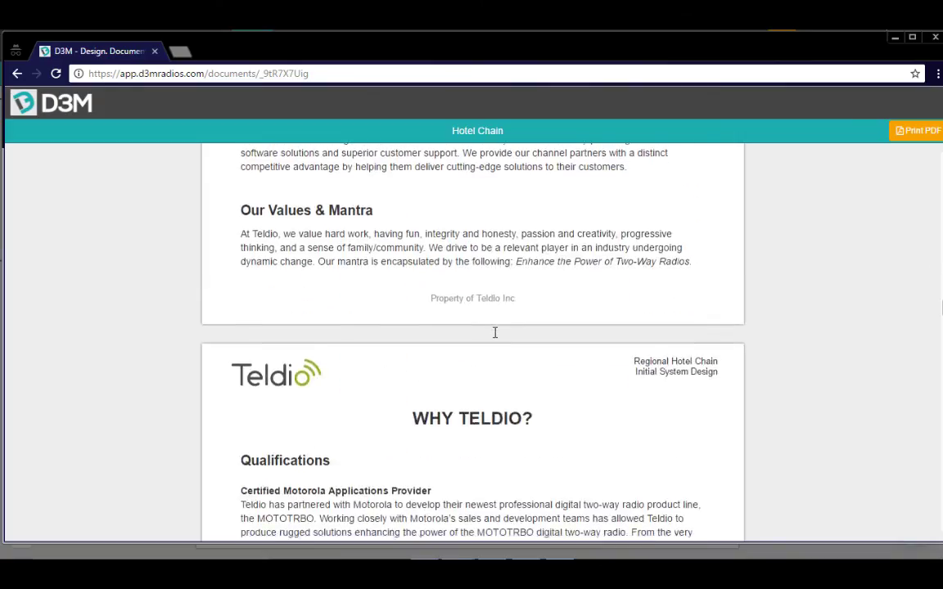
{"action": "scroll", "coordinate": [494, 335], "scroll_direction": "down", "scroll_amount": 8}
{"action": "scroll", "coordinate": [494, 335], "scroll_direction": "up", "scroll_amount": 10}
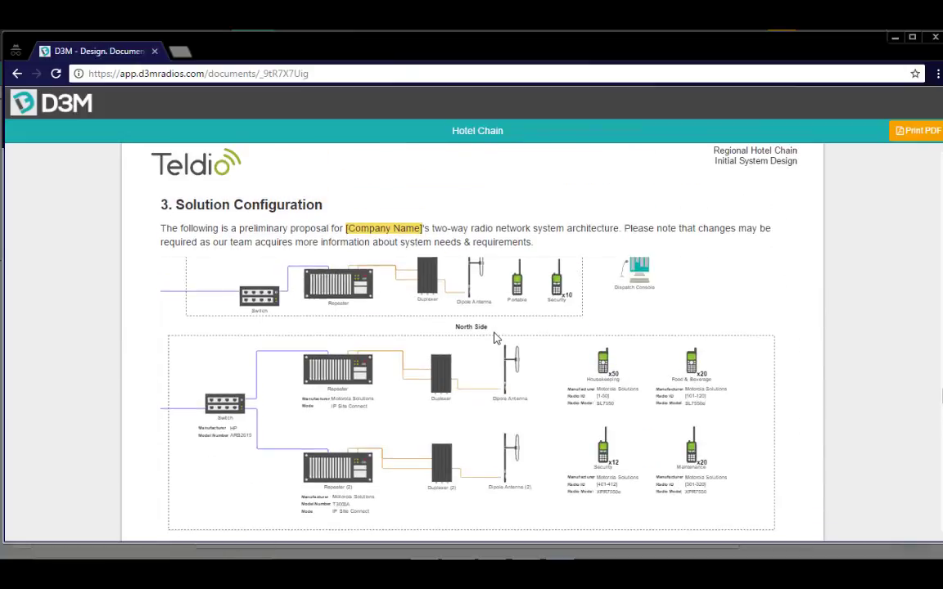
{"action": "scroll", "coordinate": [494, 335], "scroll_direction": "down", "scroll_amount": 2}
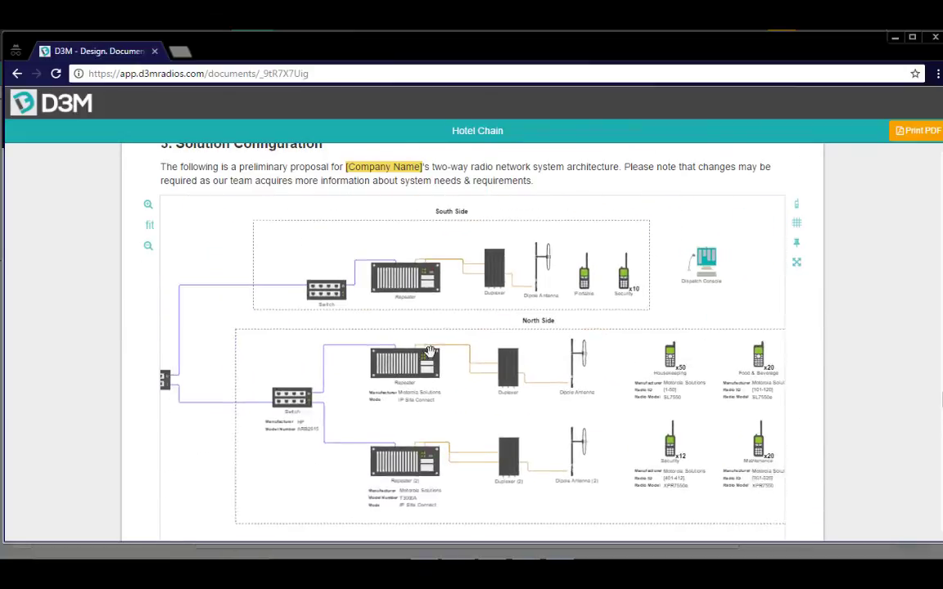
{"action": "left_click", "coordinate": [148, 204]}
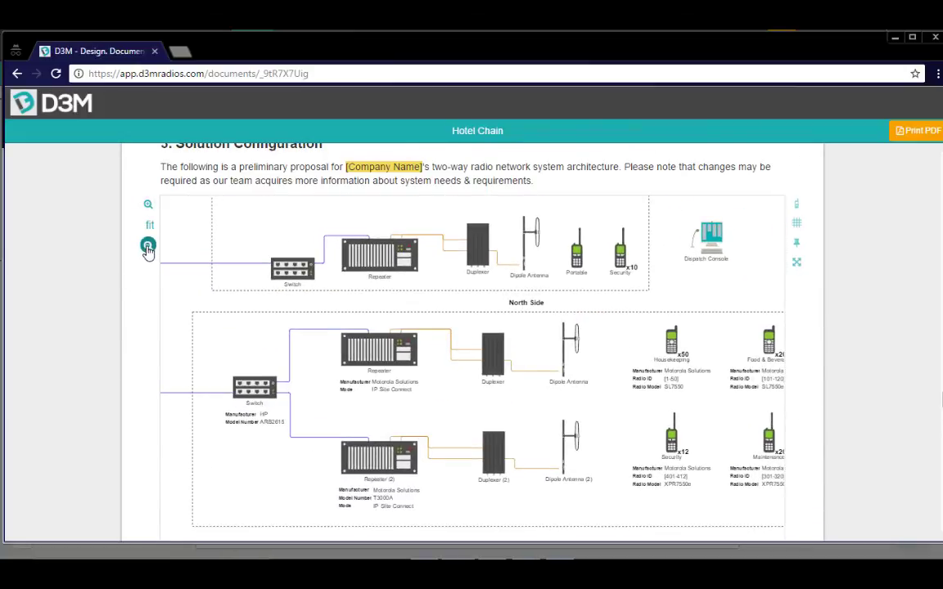
{"action": "left_click", "coordinate": [149, 246]}
{"action": "left_click", "coordinate": [797, 205]}
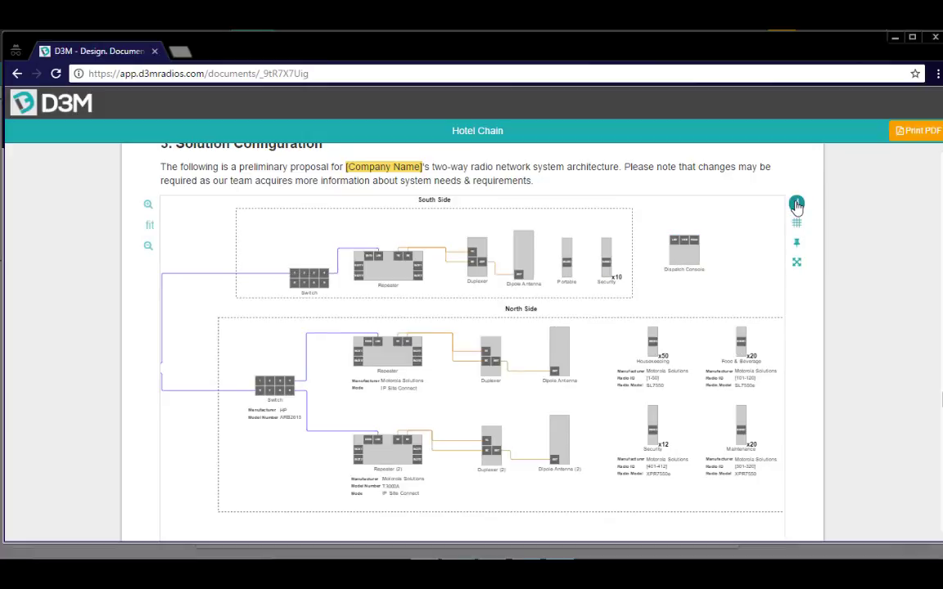